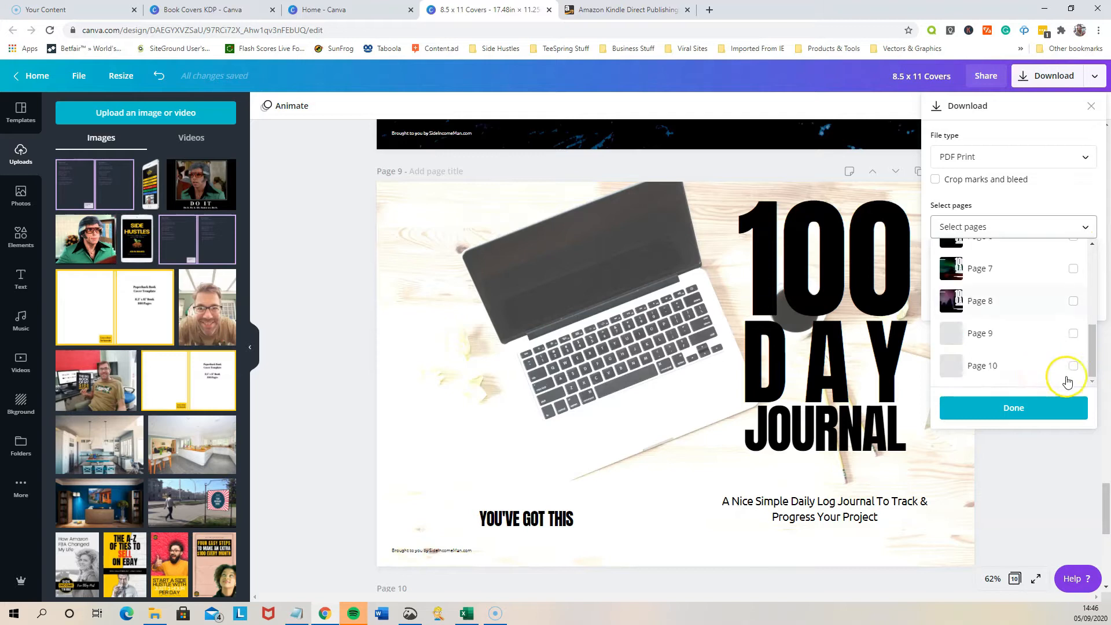
Download only page 9 of the cover design as a PDF Print file and open the downloaded PDF
click(1073, 334)
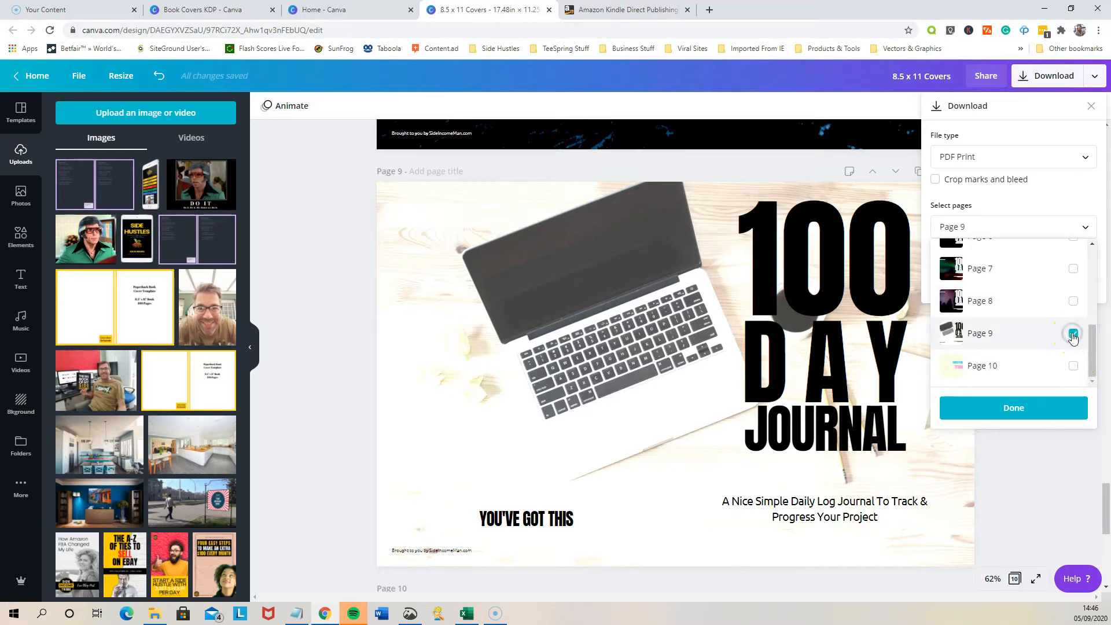
click(1016, 409)
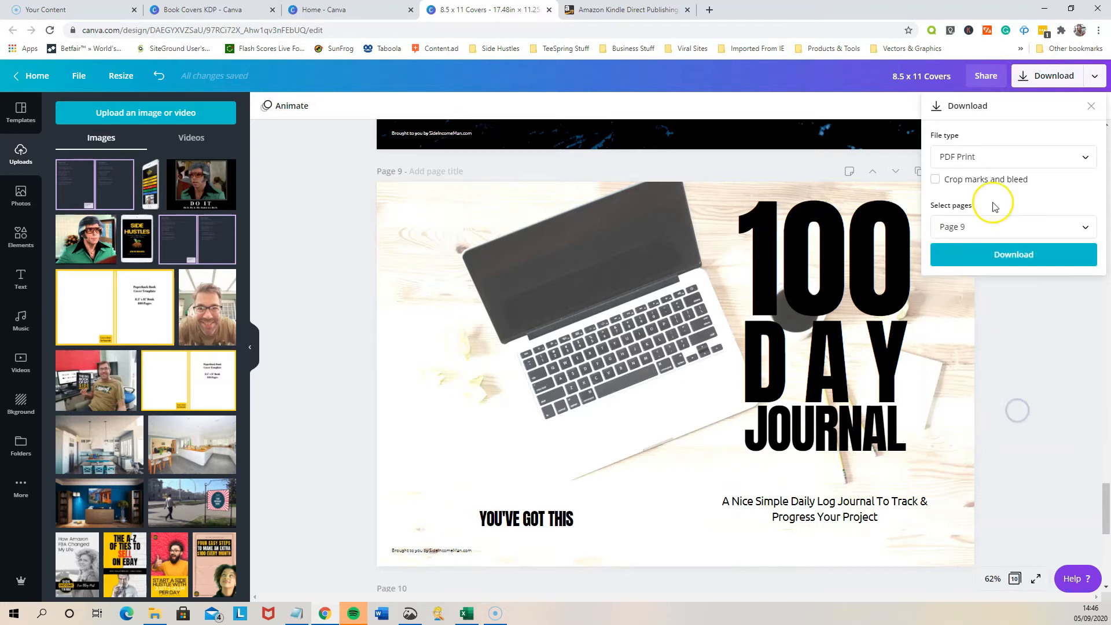
click(1017, 262)
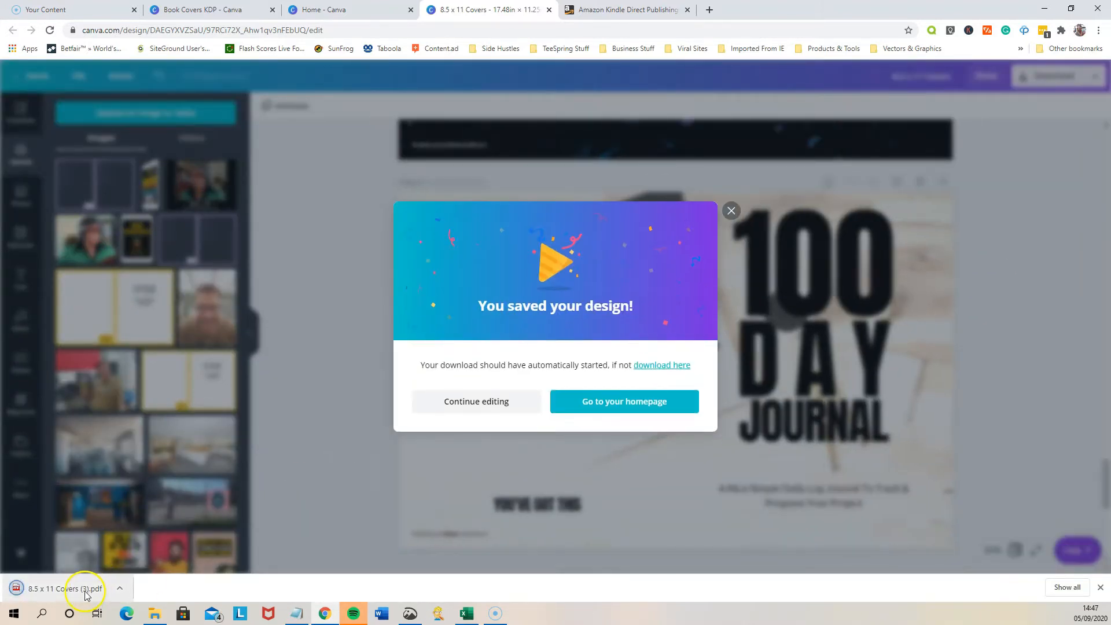
click(85, 595)
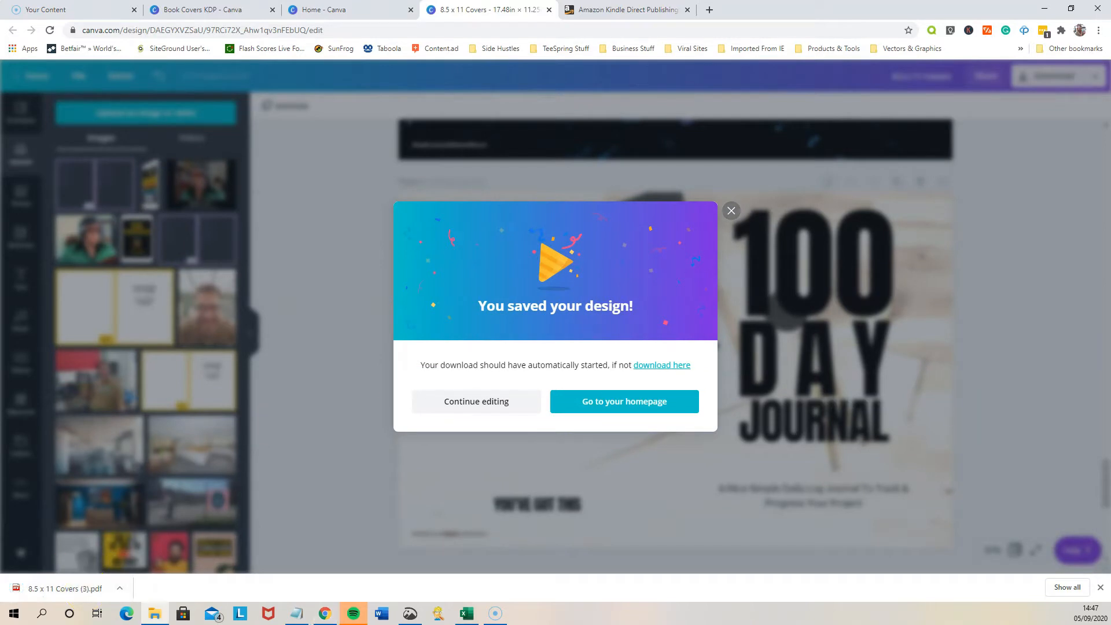
click(731, 211)
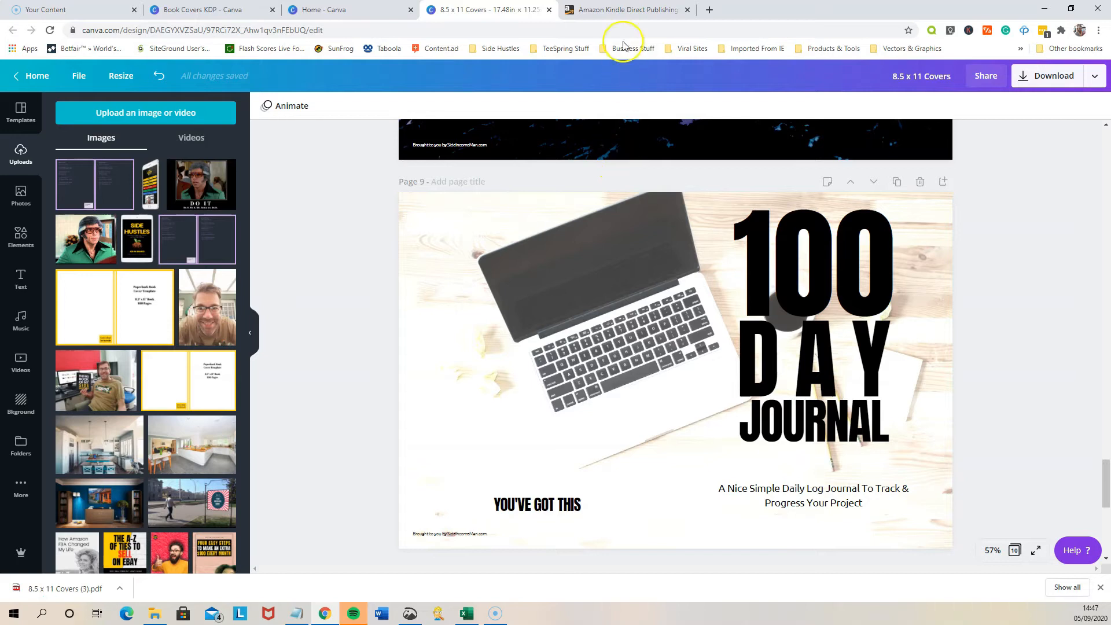
Switch to Kindle Direct Publishing, start a new paperback and enter the book title "100 Day Journal For Bloggers"
click(608, 12)
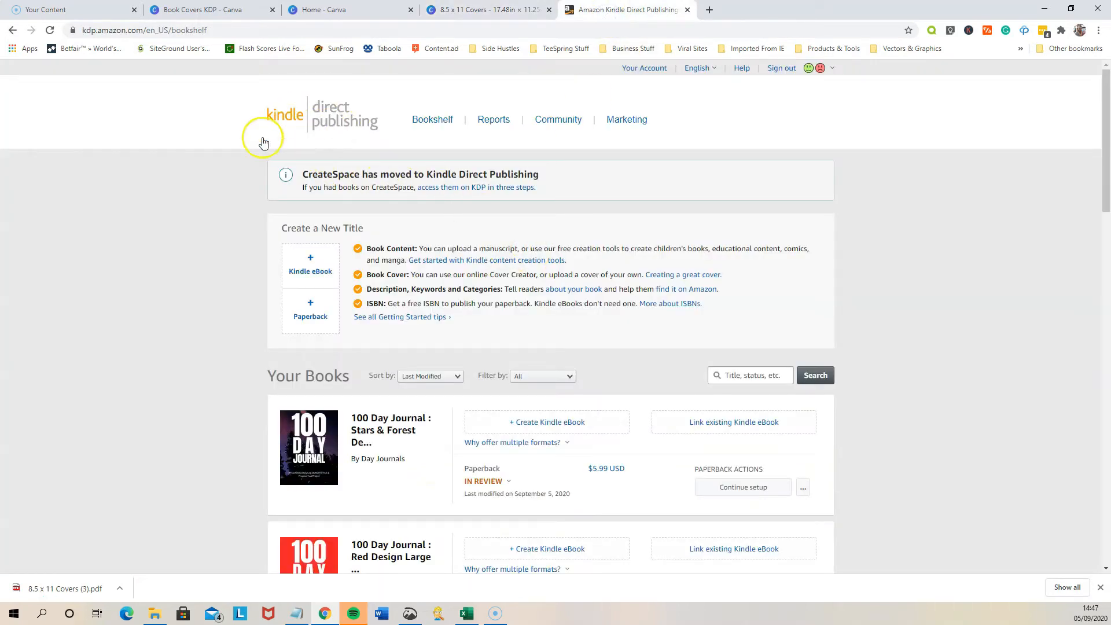
click(321, 318)
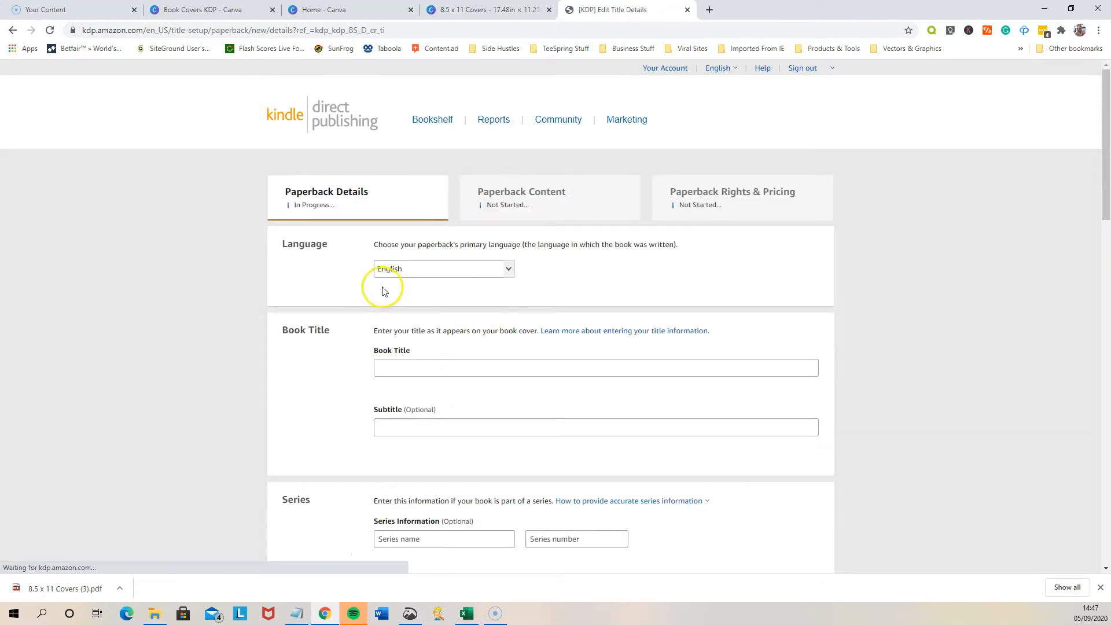
click(418, 370)
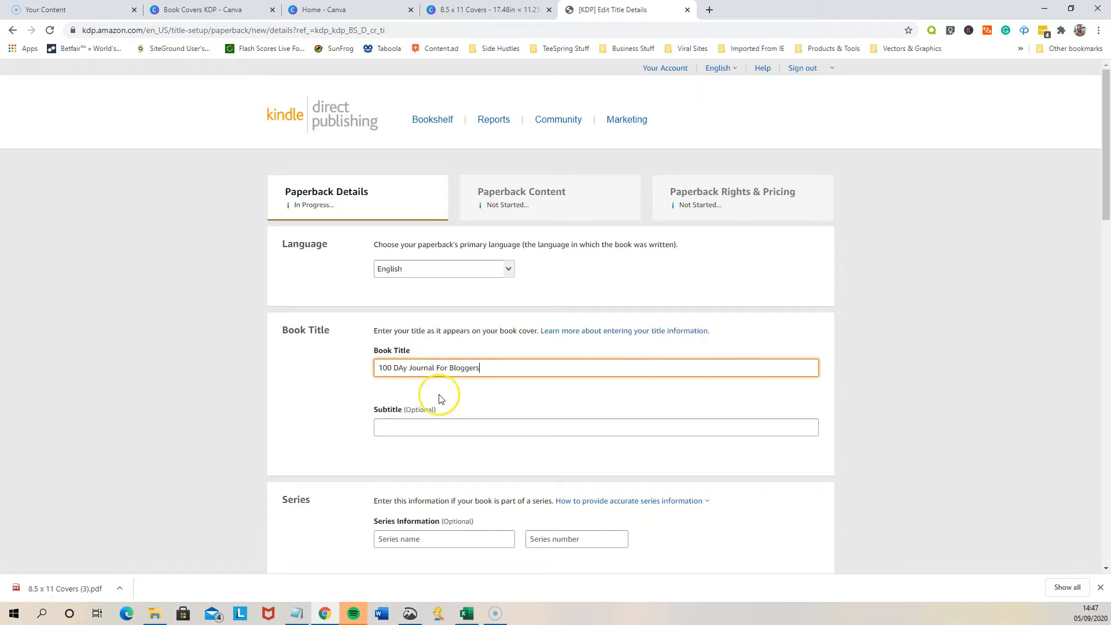
click(405, 368)
key(BackSpace)
text(a)
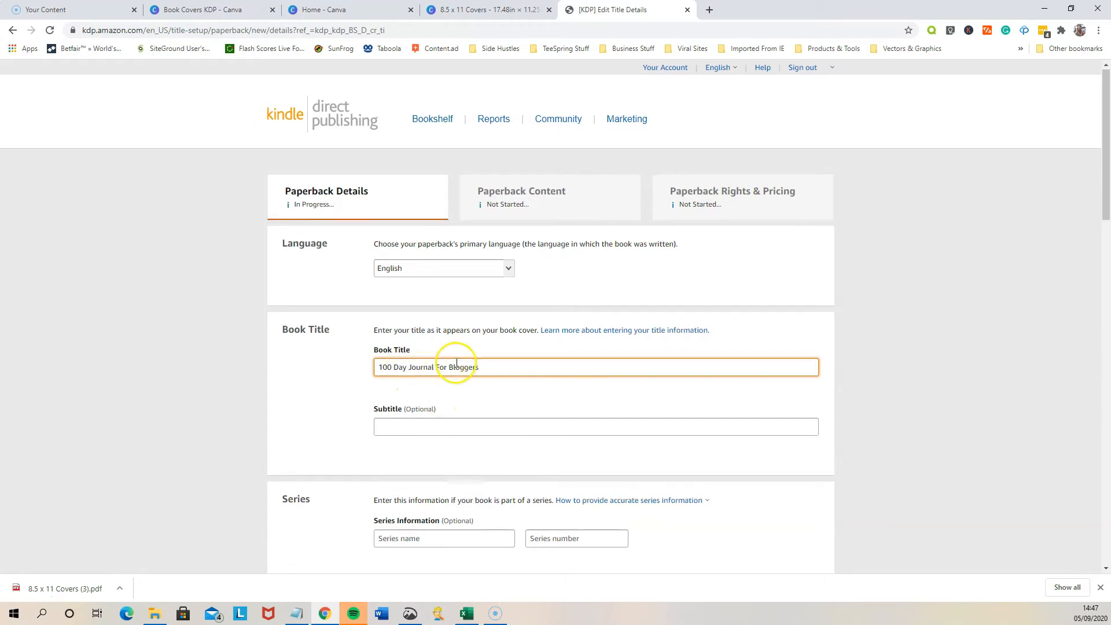
Enter Day Journals as the primary author, with Day as the first name and Journals as the last name
scroll(459, 367, down, 3)
scroll(423, 261, down, 4)
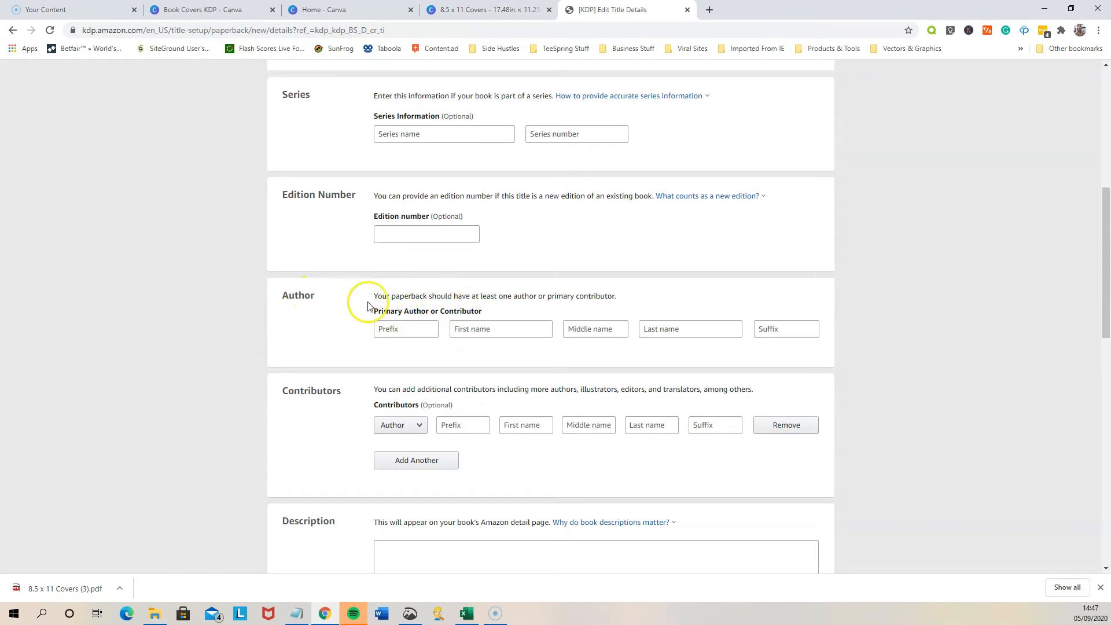
click(468, 333)
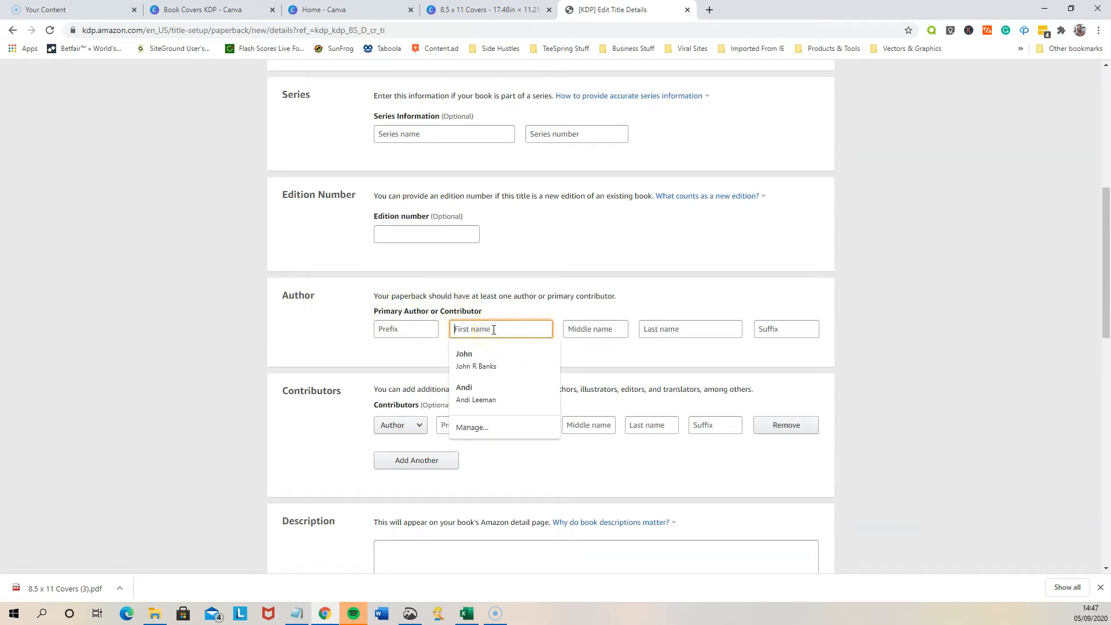
text(Day)
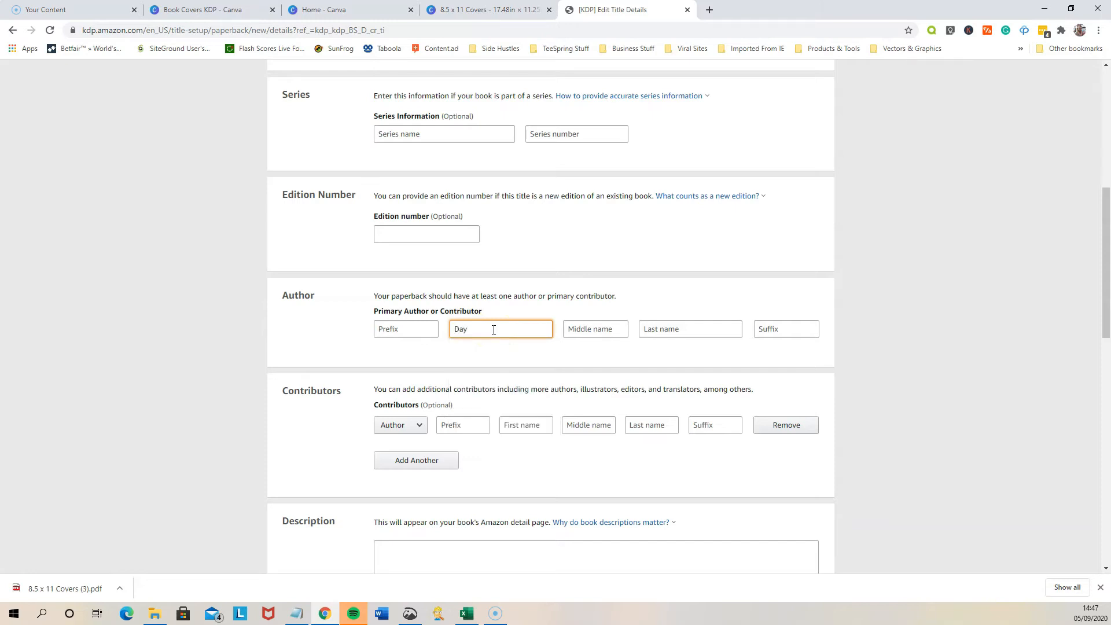
key(Tab)
key(Tab)
text(Jour)
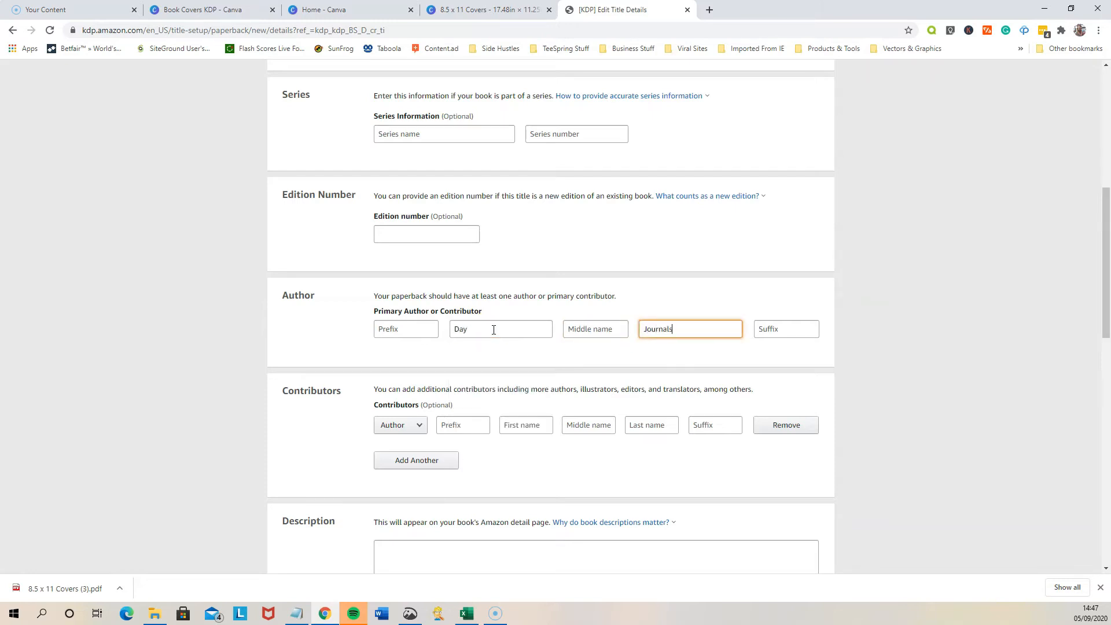
click(880, 330)
Begin the description with "This journal is great for bloggers. It is an 8.5" x 11" size book with project planning pages."
scroll(865, 324, down, 4)
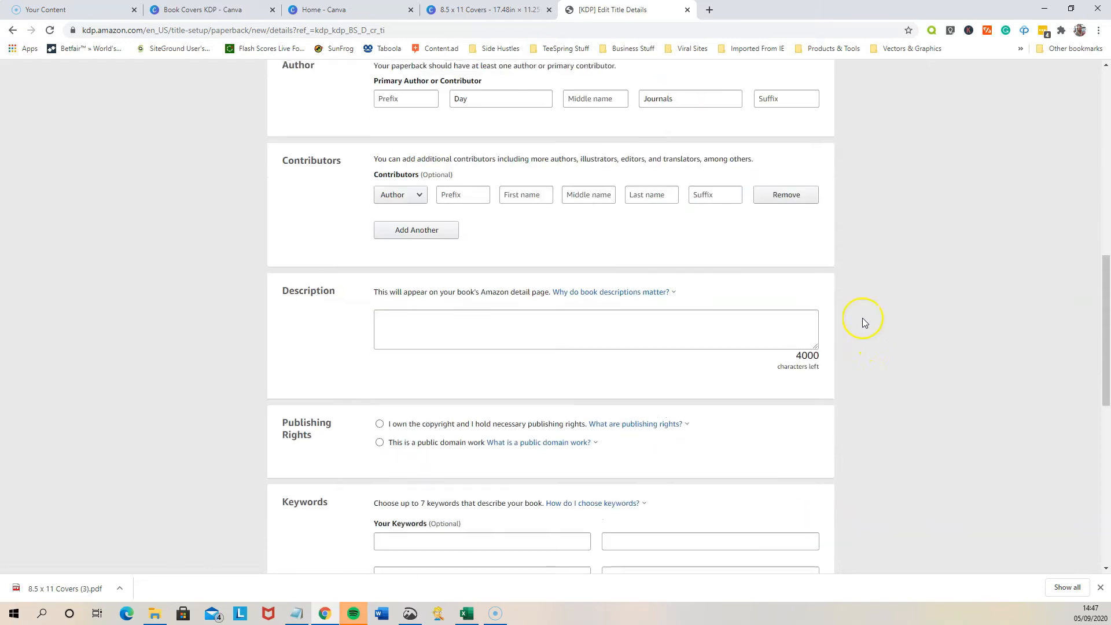
click(480, 301)
click(448, 331)
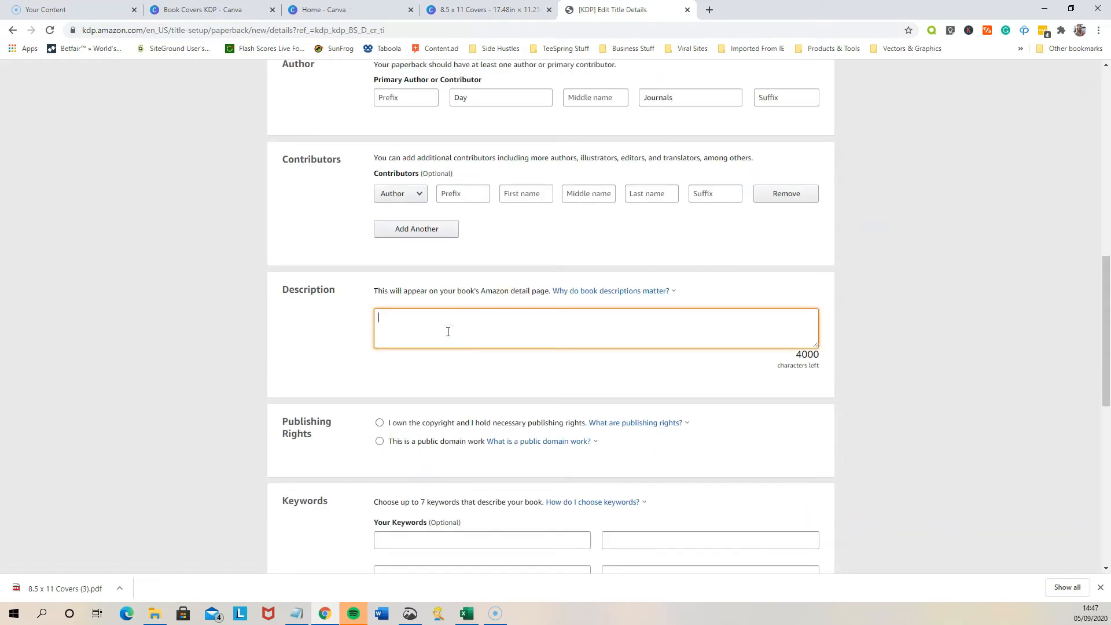
text(this journal is great for bloggers)
click(381, 316)
key(BackSpace)
text(T)
click(494, 317)
text(. It is an 8.5" x 11" size book)
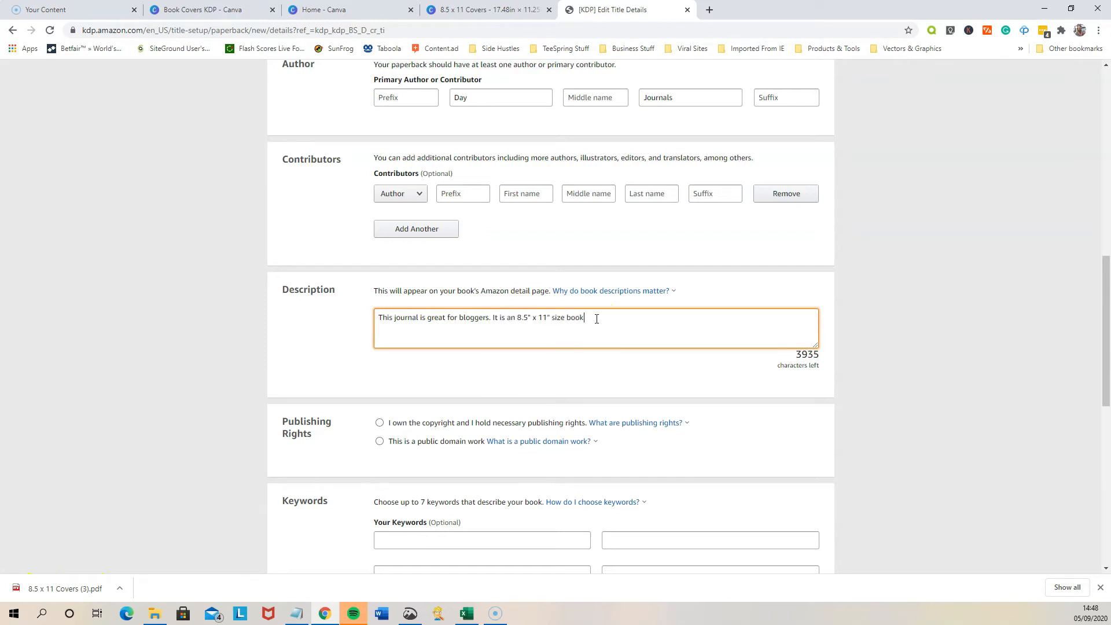
text( with project planning pages.)
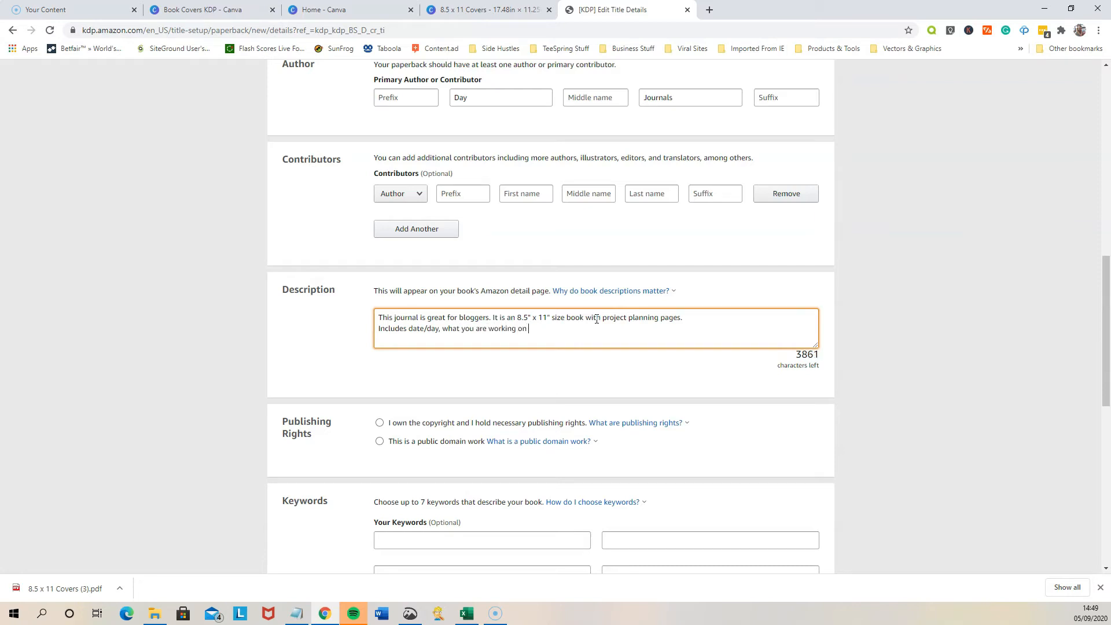
Add description lines covering date/day, current work and next-day plans, plus "Great for people who like to plan their projects and work."
text(t you want to do the next day, and so on..)
key(Return)
key(Return)
text(Great for people who like to plan their projects and work.)
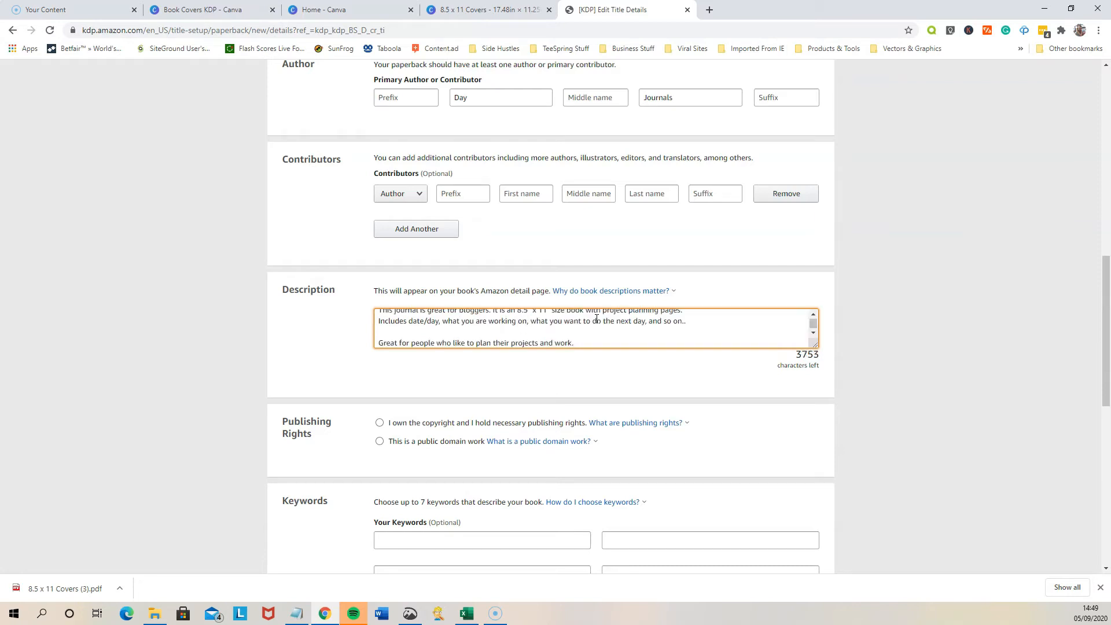
scroll(512, 335, down, 1)
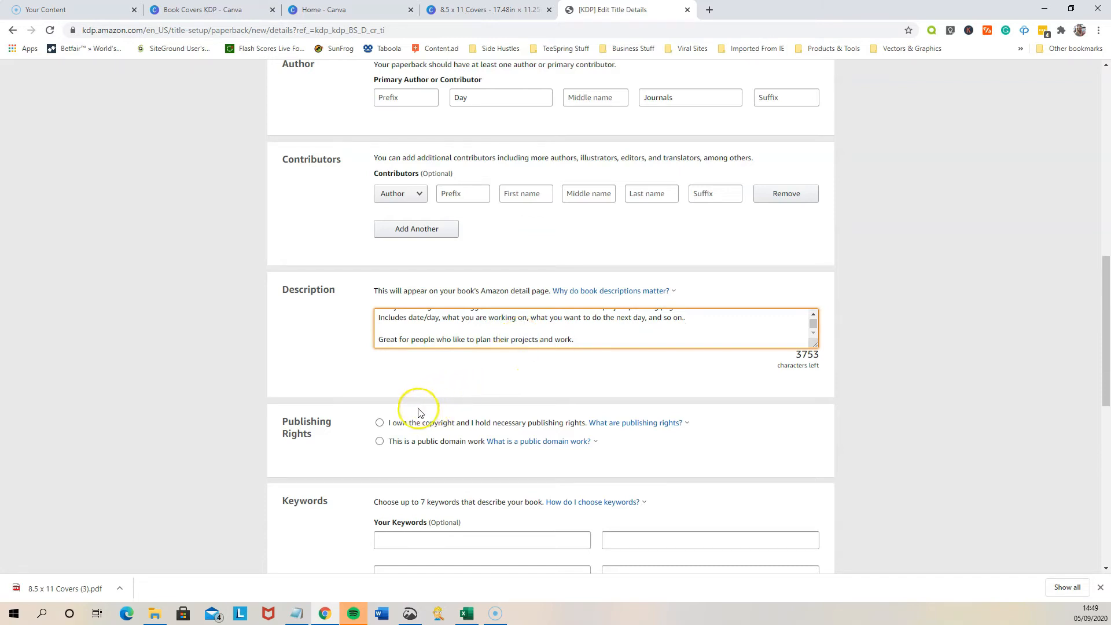
Declare copyright ownership and enter keywords: journals for bloggers, planners for blogs, 100 day project books, notebooks task books, keep track of my work book
click(379, 423)
scroll(384, 420, down, 3)
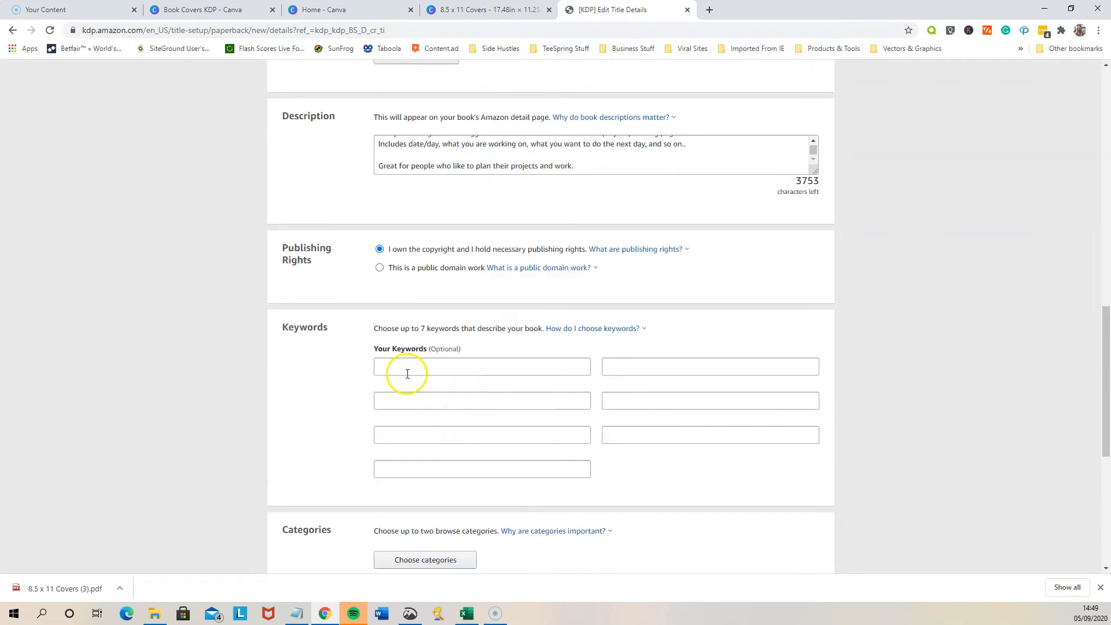
click(408, 373)
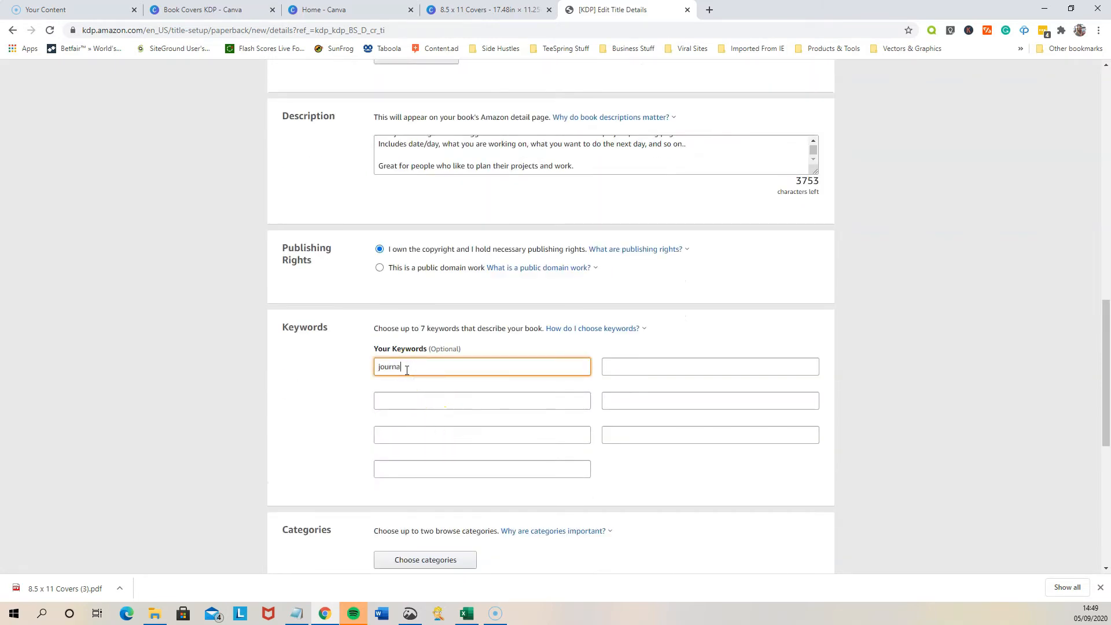
text(journals for blogg)
text(ers)
key(Tab)
text(planners for blogs)
key(Tab)
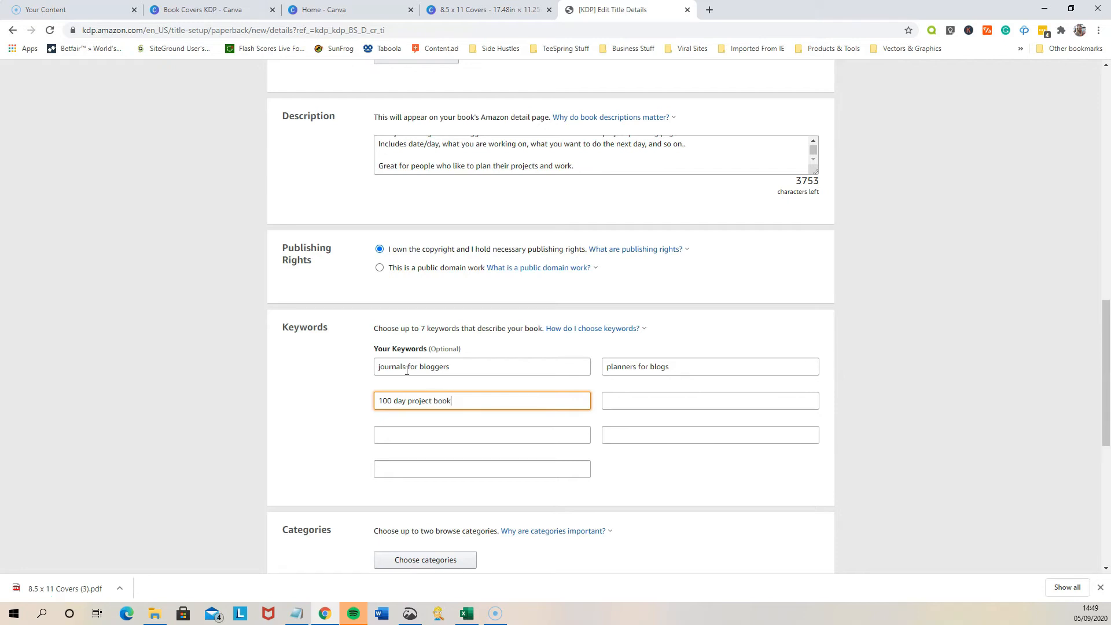
click(397, 434)
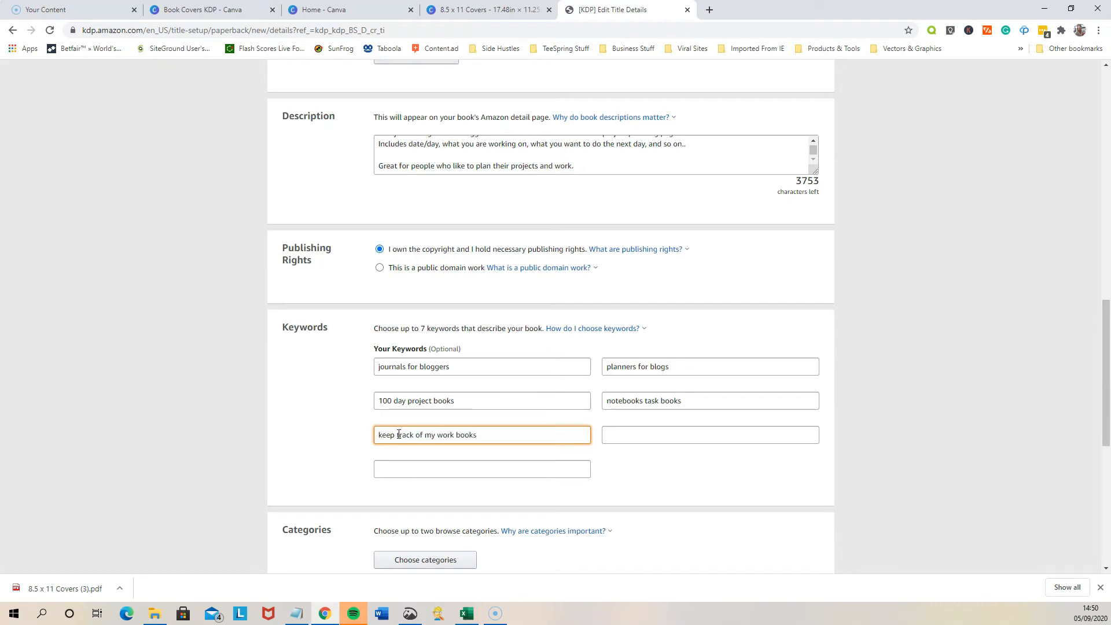
Choose Nonfiction > Self-Help > General as the first browse category for the paperback
scroll(399, 434, down, 3)
click(425, 390)
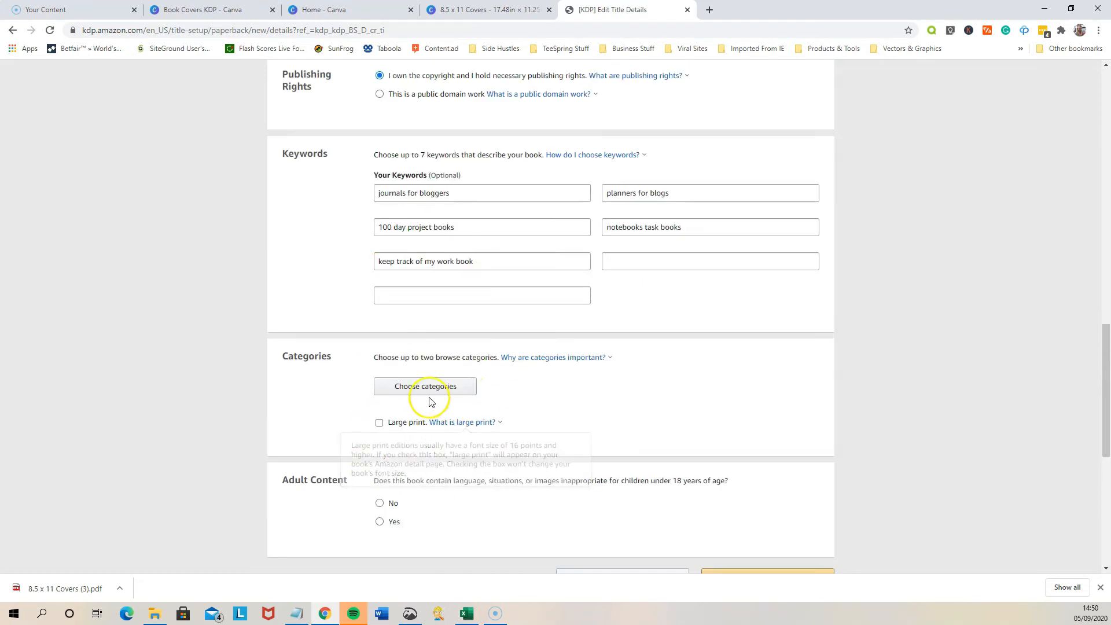
click(409, 252)
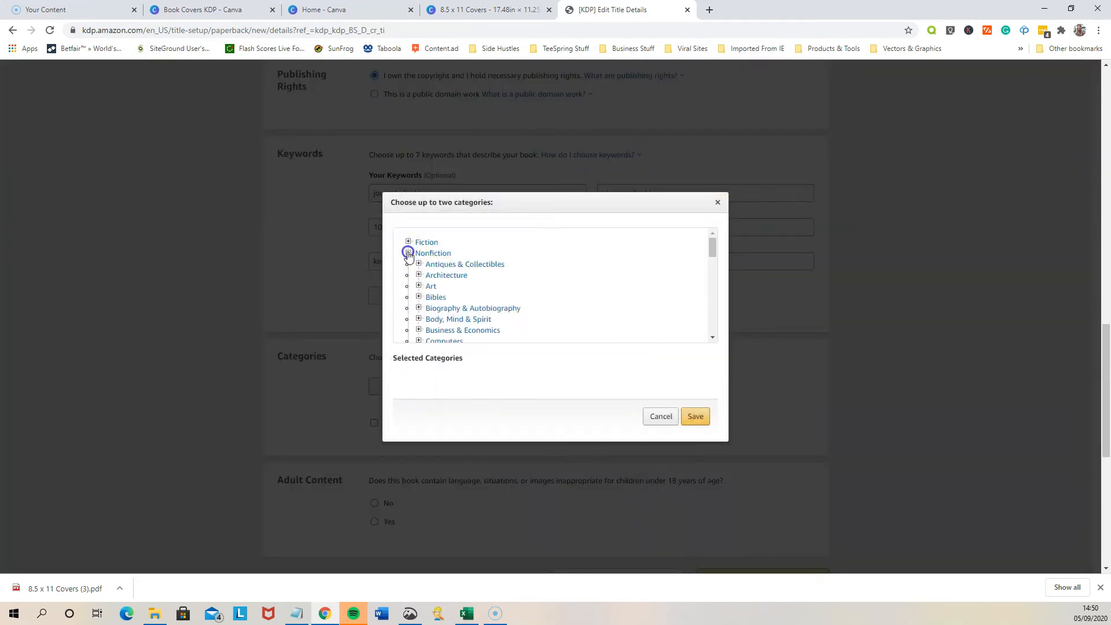
scroll(425, 287, down, 5)
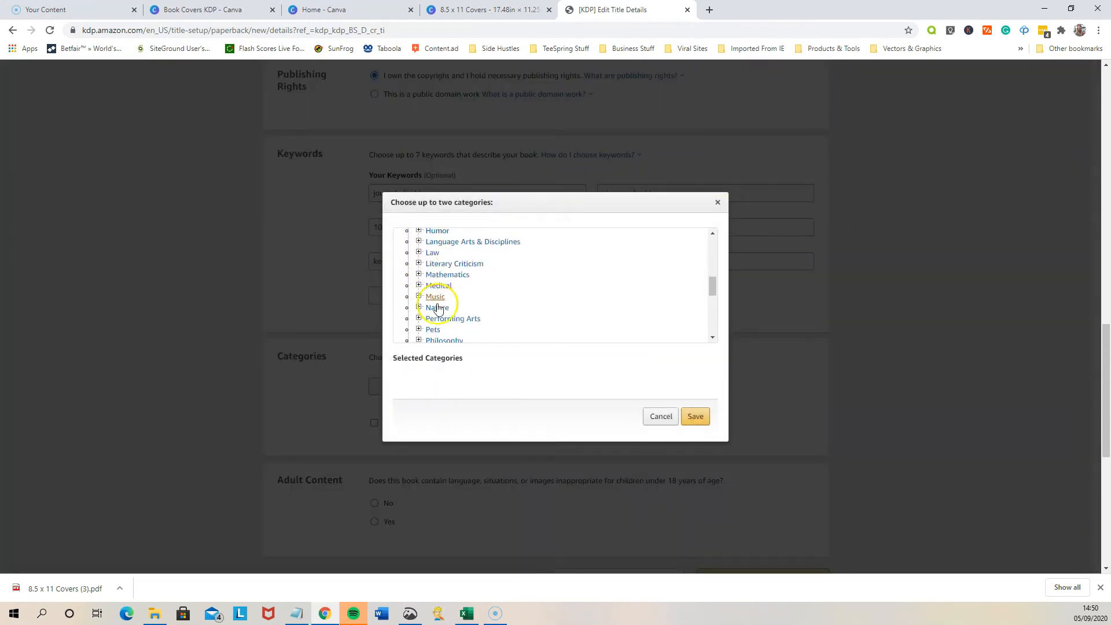
scroll(450, 312, down, 5)
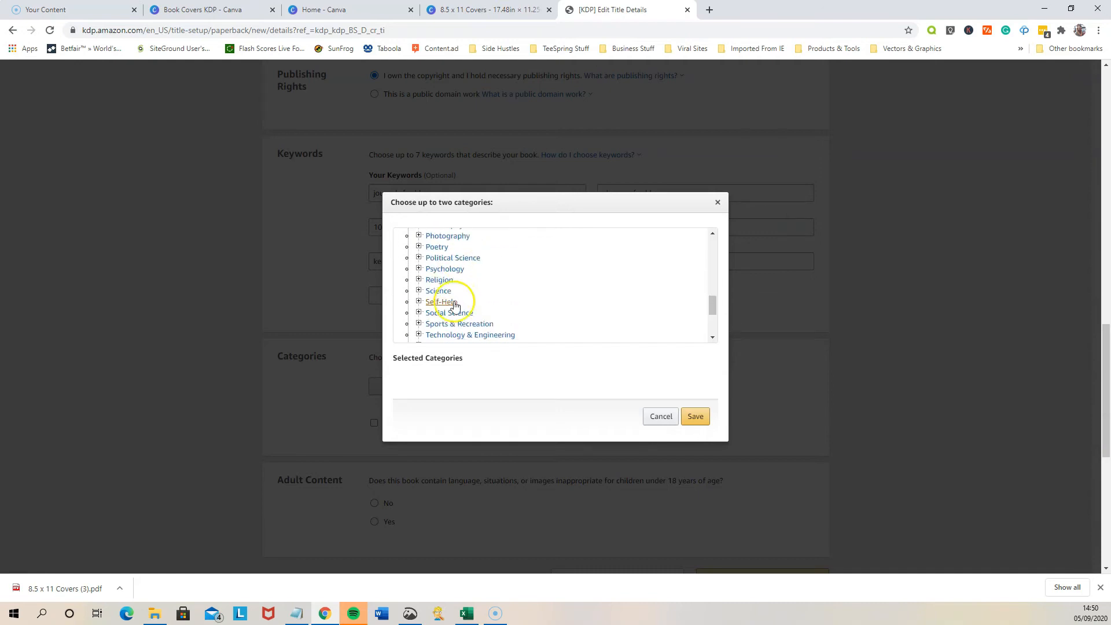
click(418, 302)
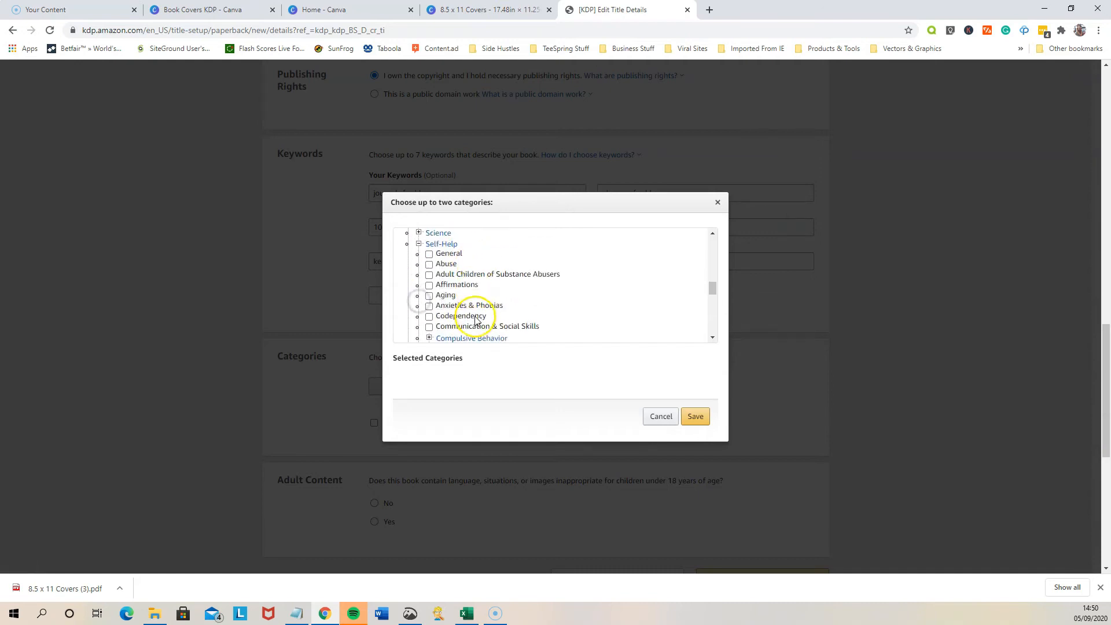
click(429, 255)
Add Nonfiction > Crafts & Hobbies > General as the second category and save the category selection
scroll(463, 289, up, 4)
scroll(484, 318, down, 4)
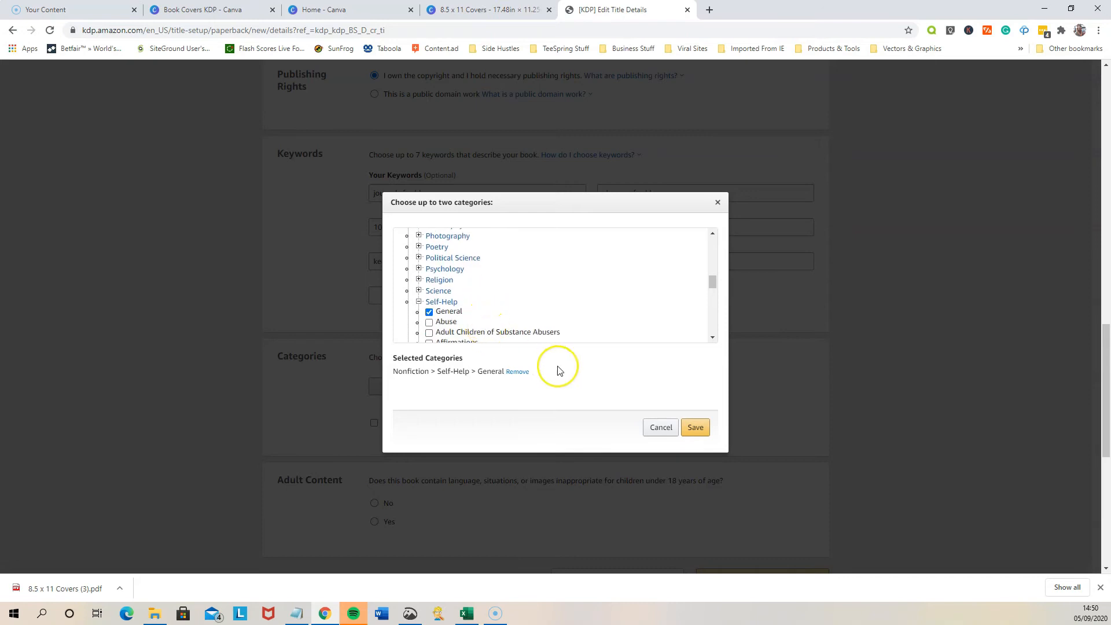
scroll(554, 365, up, 4)
scroll(423, 295, up, 10)
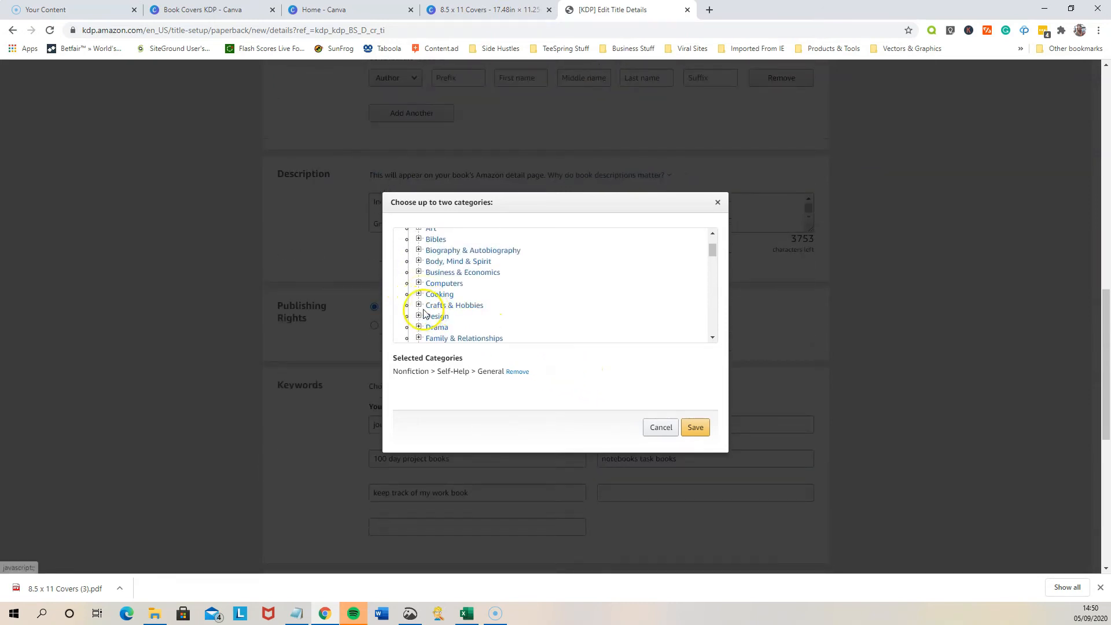
click(419, 306)
click(429, 315)
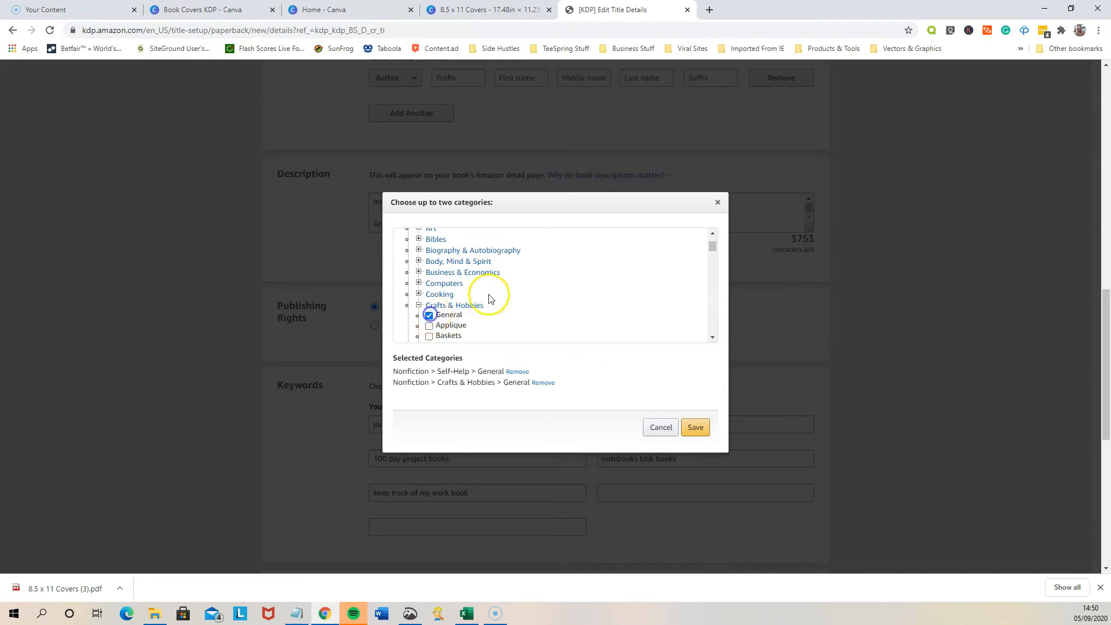
scroll(445, 282, down, 3)
scroll(555, 316, down, 5)
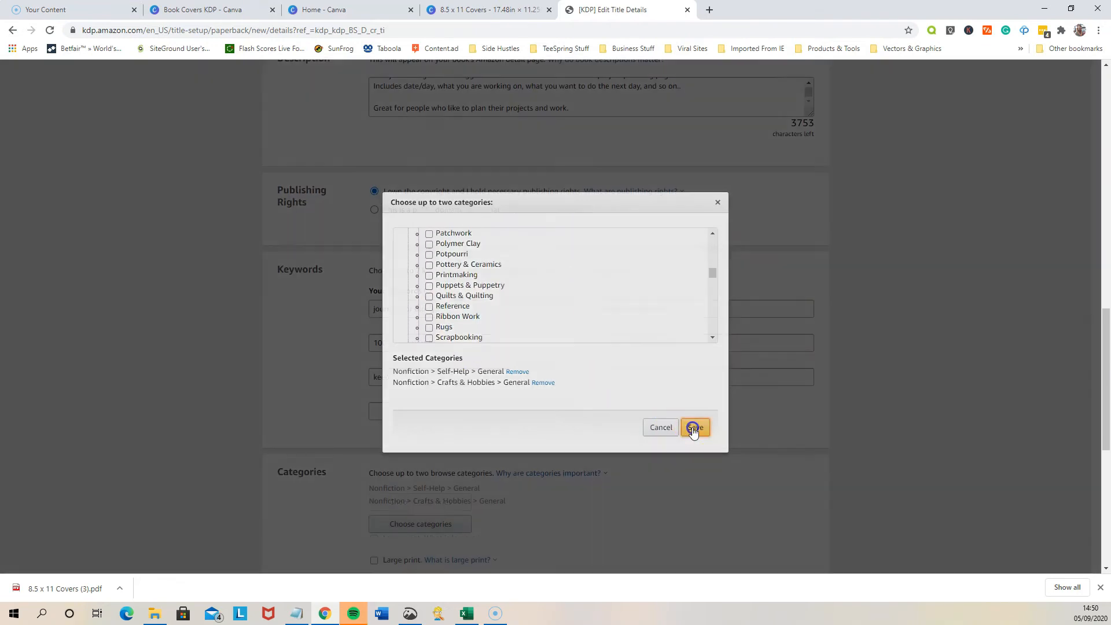
click(695, 427)
Answer No to the adult content question, save the paperback details and continue to the content stage
scroll(596, 321, down, 2)
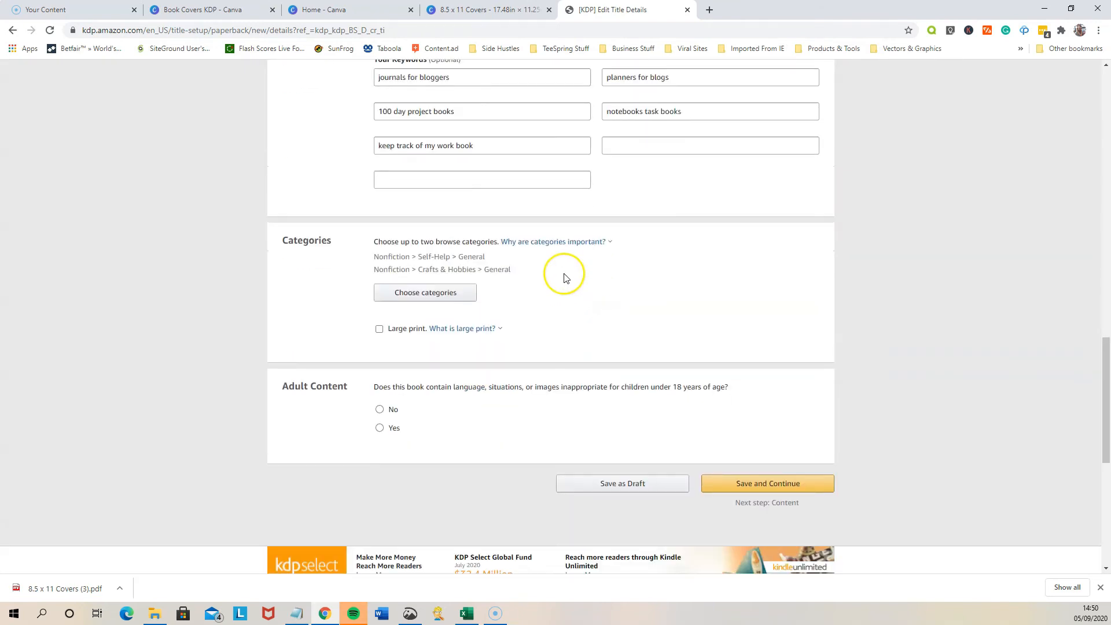
click(390, 412)
click(752, 482)
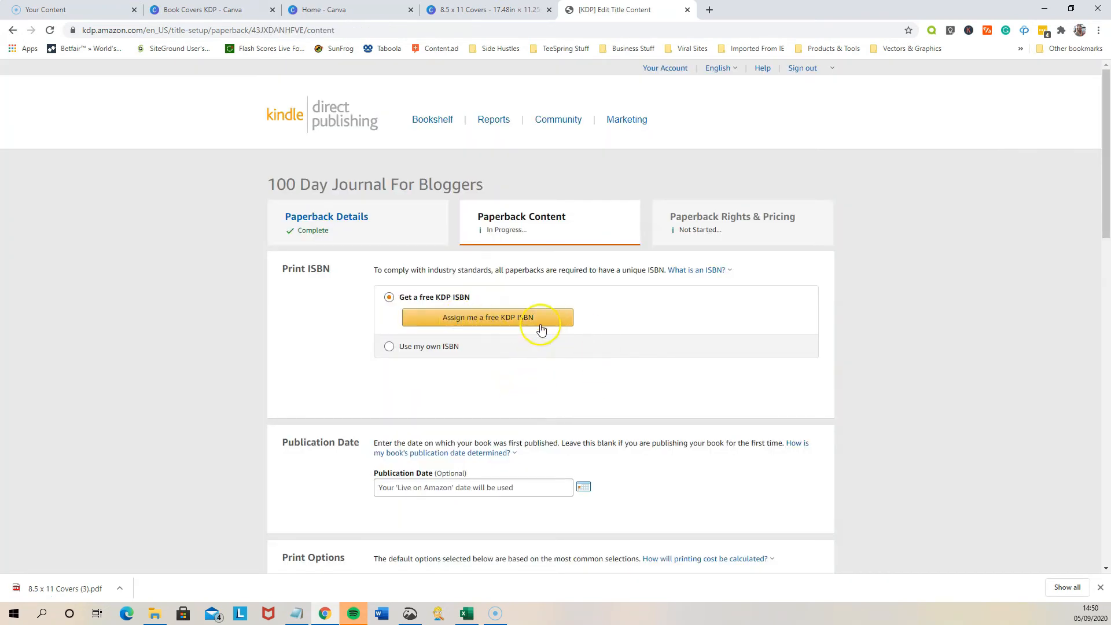
Assign a free KDP ISBN to the paperback and set its trim size to 8.5 x 11 in
click(494, 327)
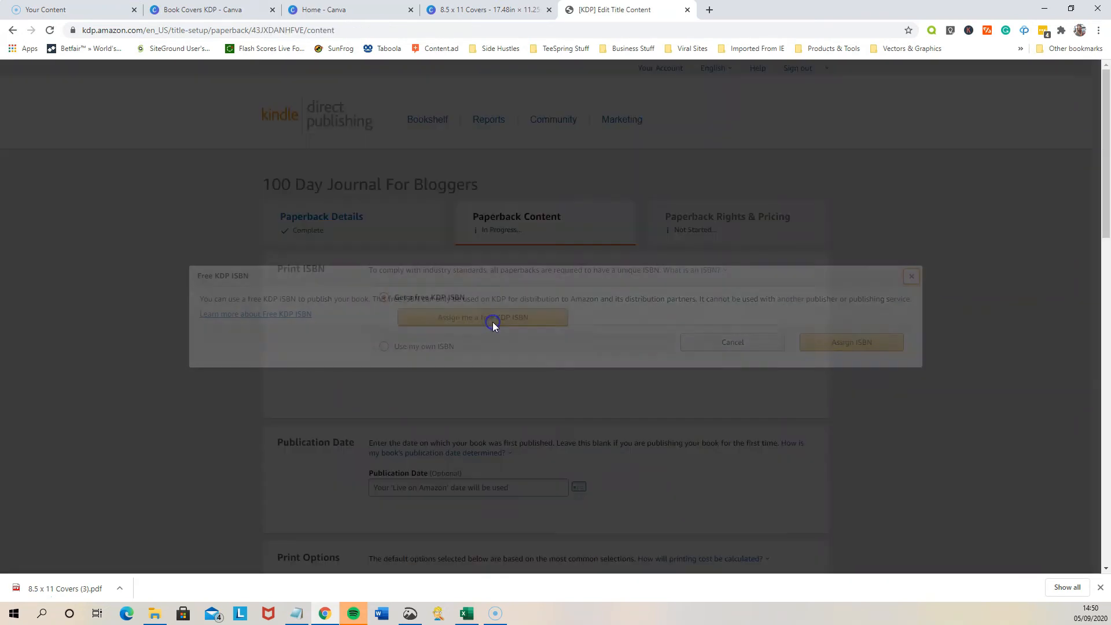
click(834, 342)
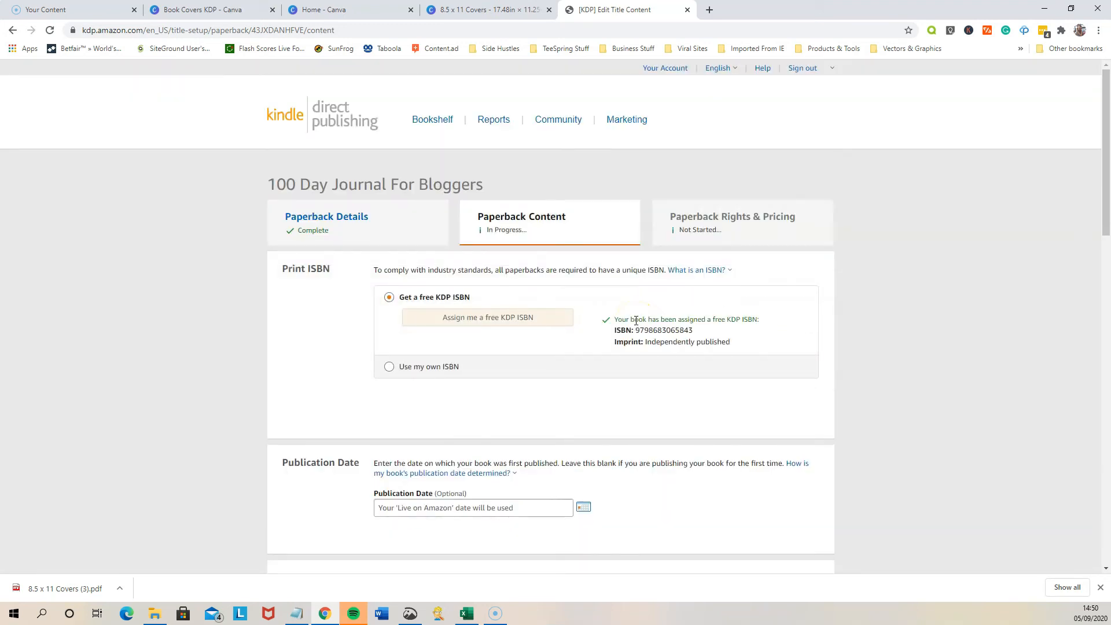
scroll(596, 285, down, 5)
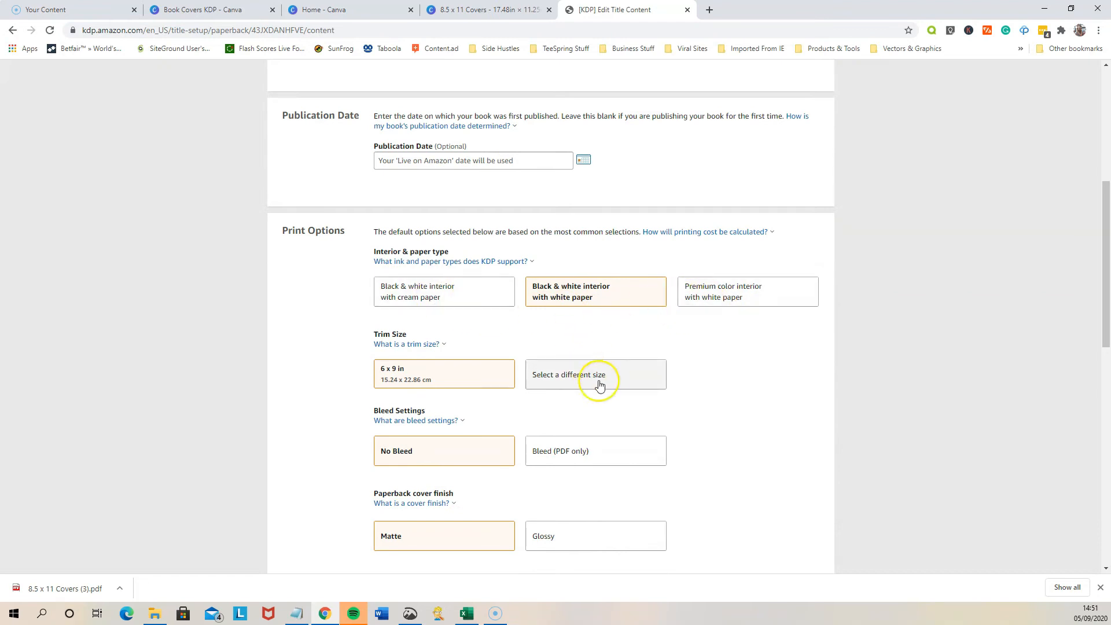
click(576, 382)
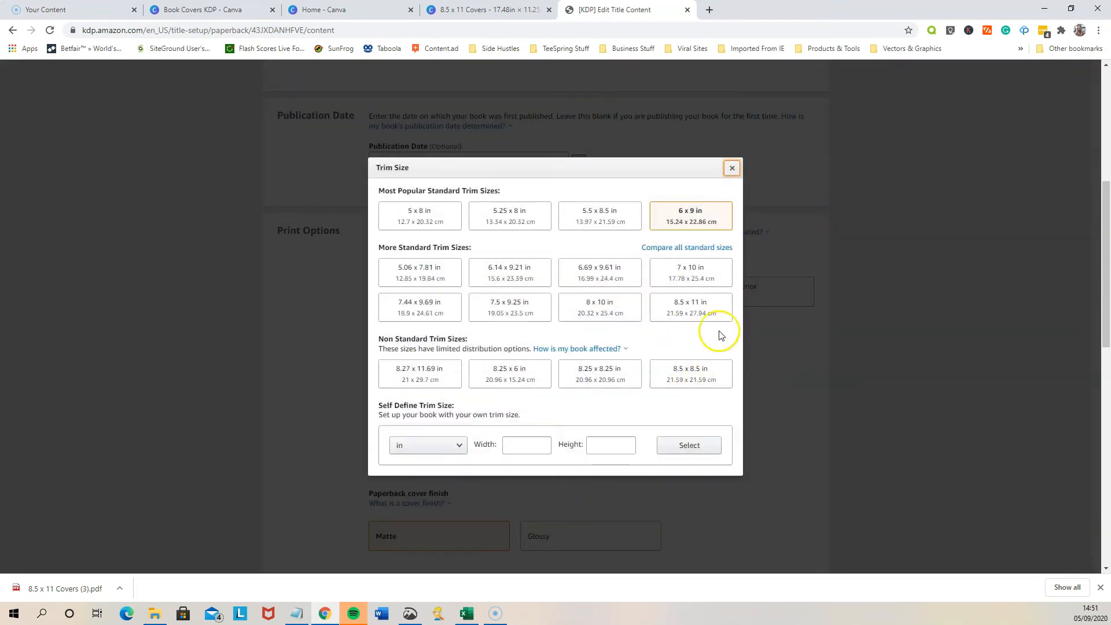
click(695, 307)
Set the paperback's bleed setting to Bleed (PDF only) and its cover finish to Glossy
scroll(503, 426, down, 1)
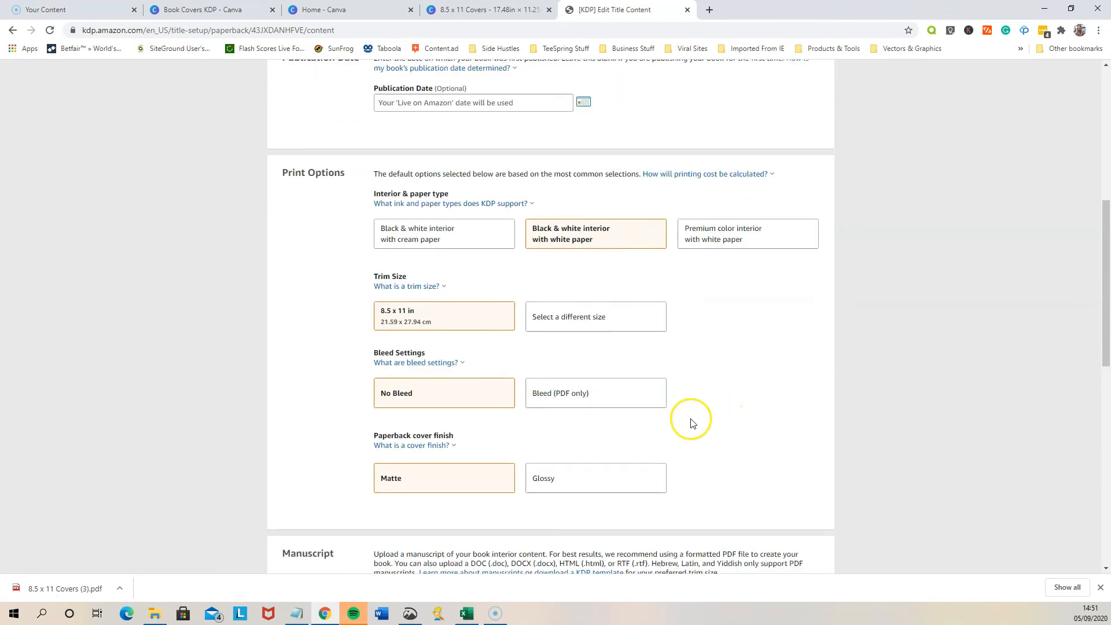
click(596, 391)
scroll(722, 397, down, 2)
click(596, 376)
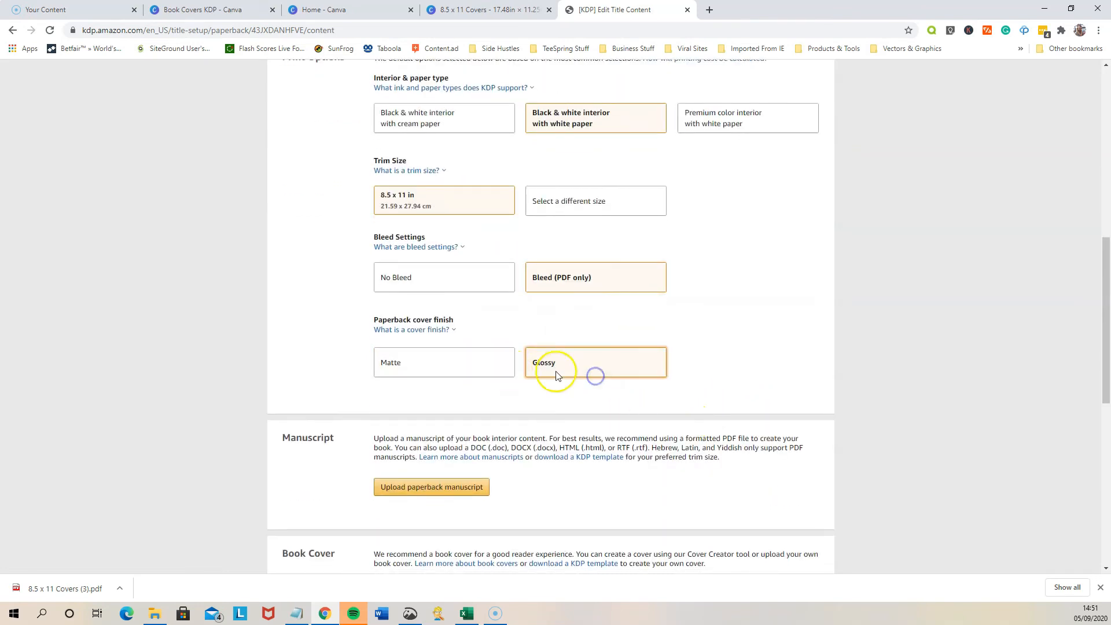
Upload the file 100 PAGE JOURNAL BOOK as the paperback manuscript
scroll(717, 400, down, 2)
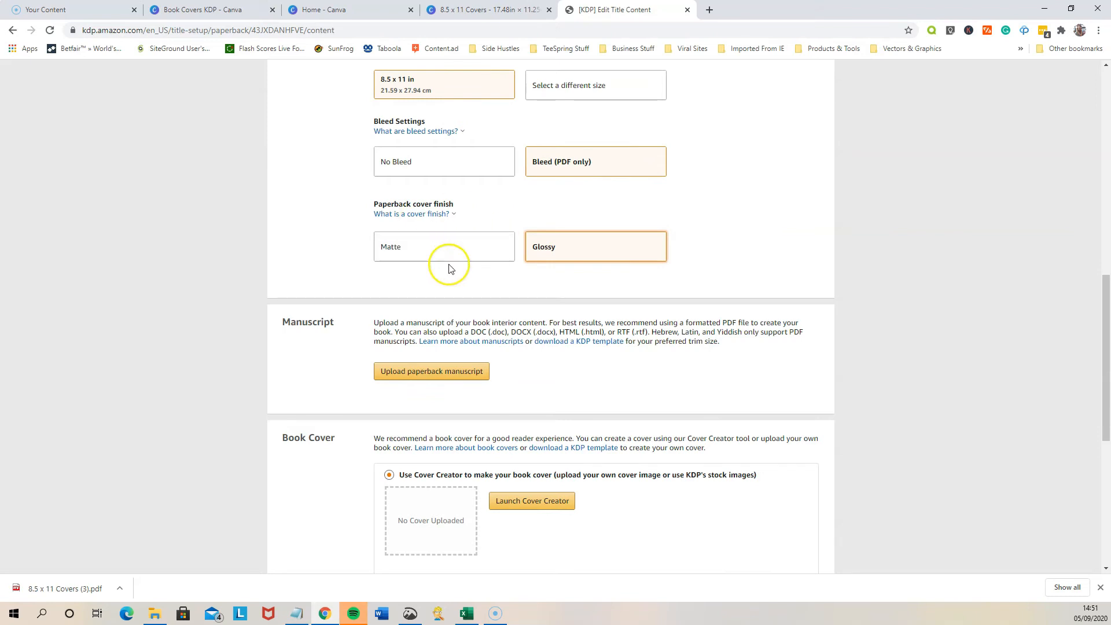
click(417, 374)
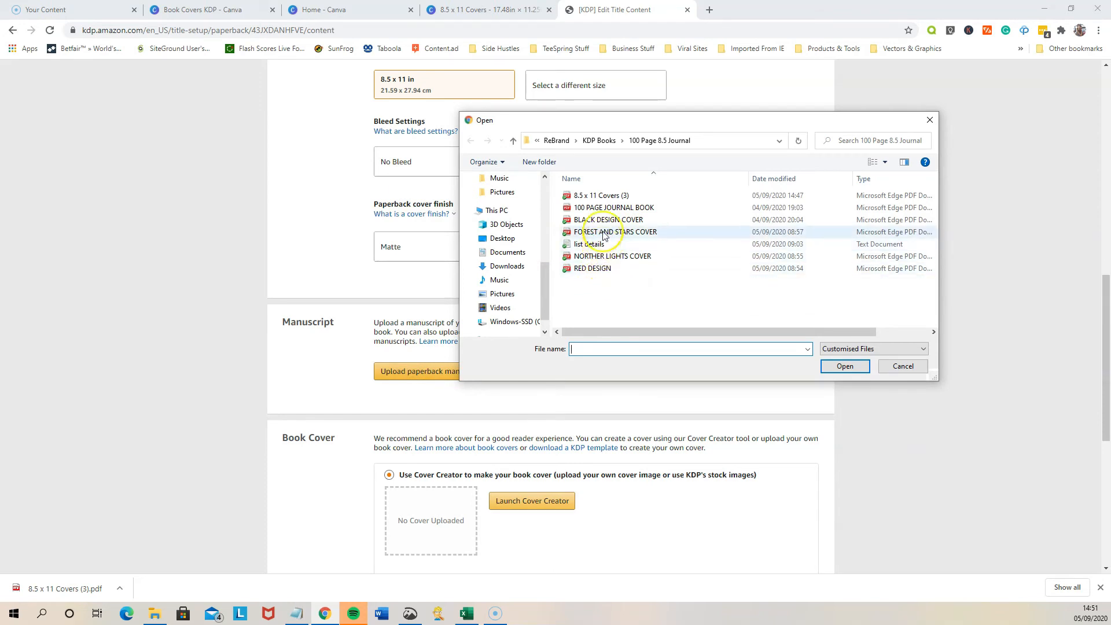
click(605, 207)
click(839, 366)
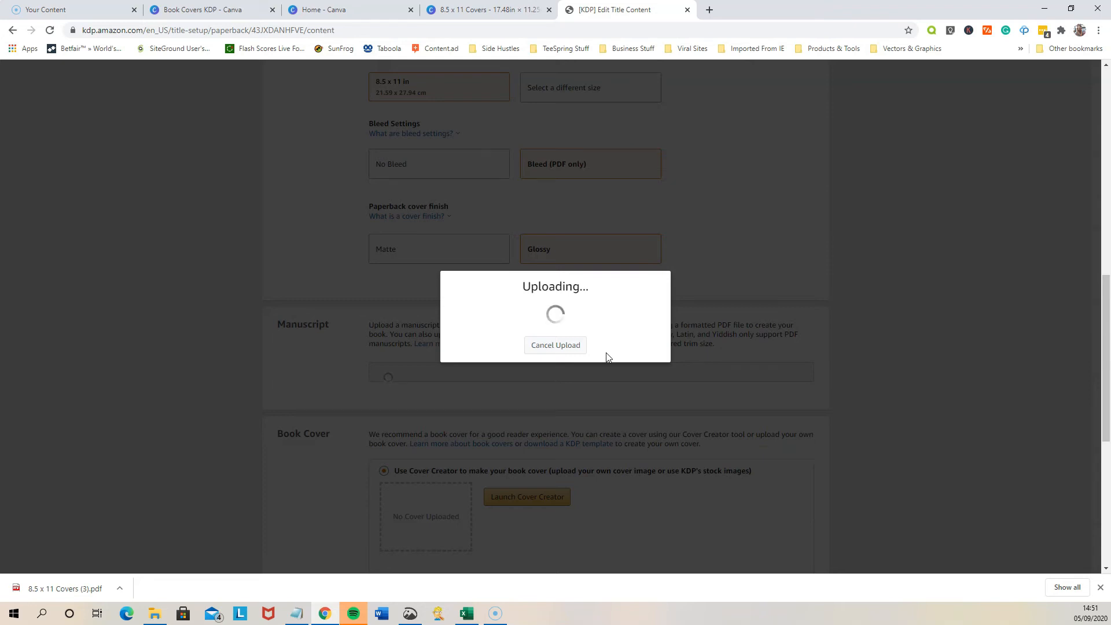
Choose to use an existing print-ready PDF cover and upload the file 8.5 x 11 Covers (3)
scroll(587, 380, down, 2)
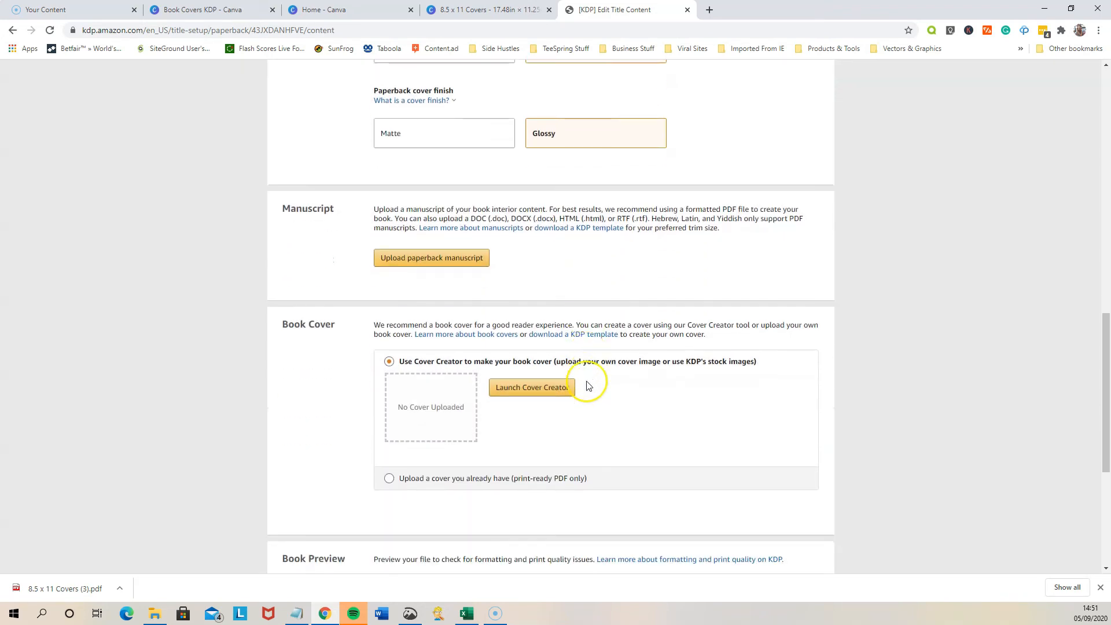
click(442, 480)
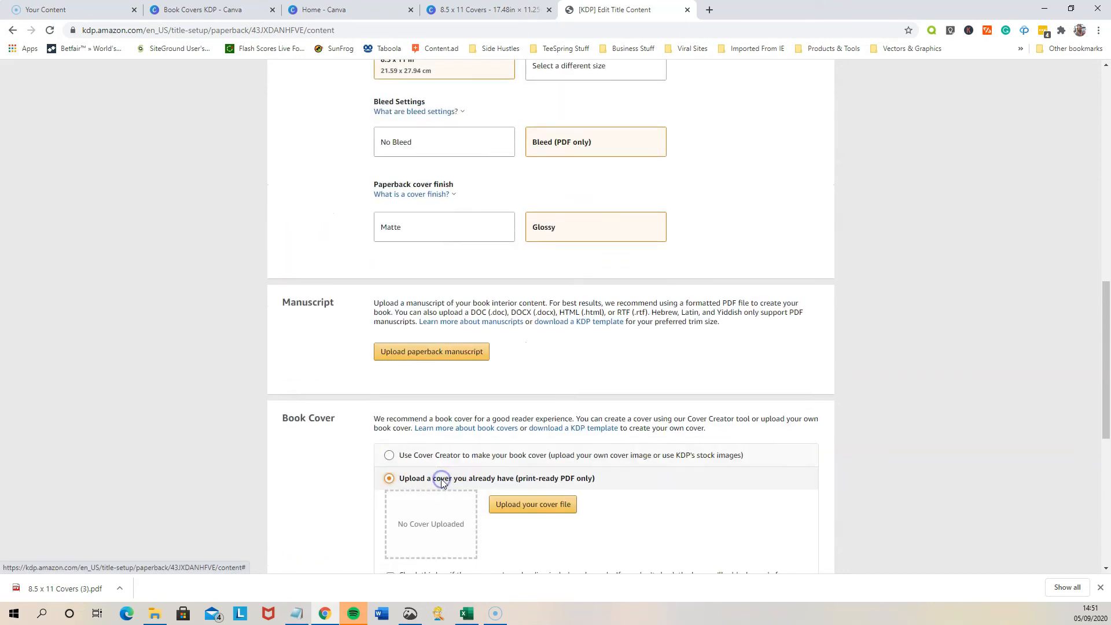
scroll(615, 461, down, 2)
click(513, 388)
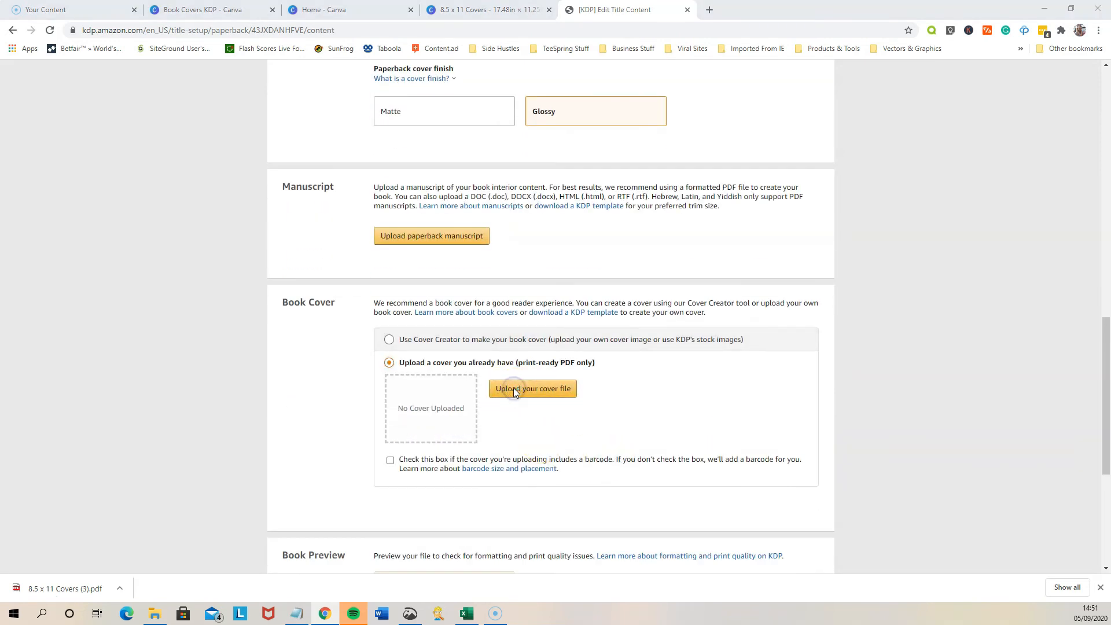
click(594, 195)
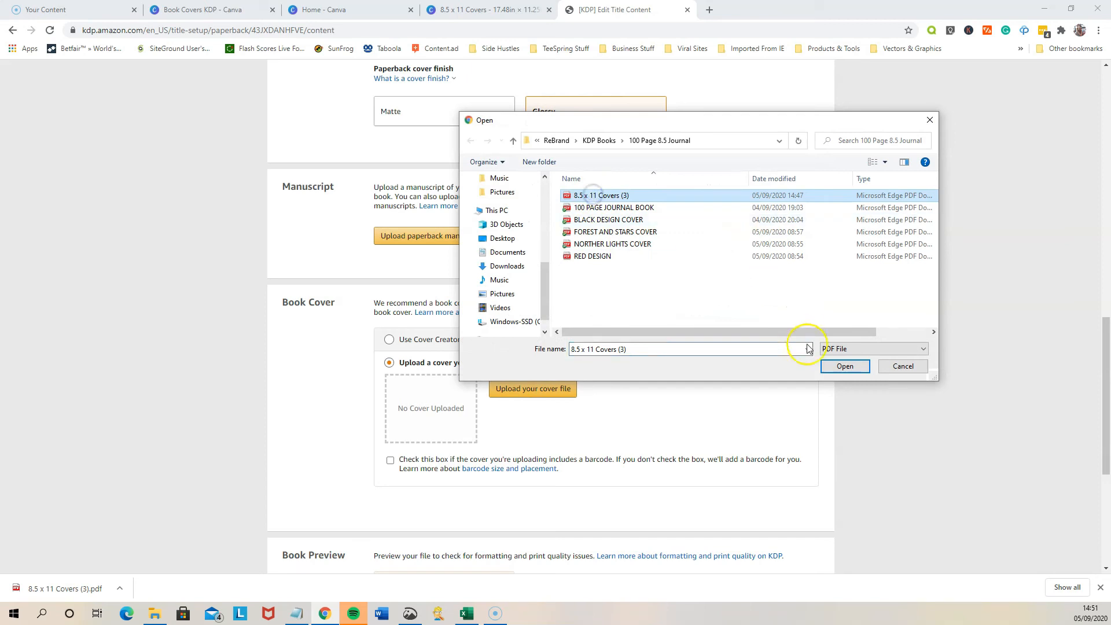
click(844, 366)
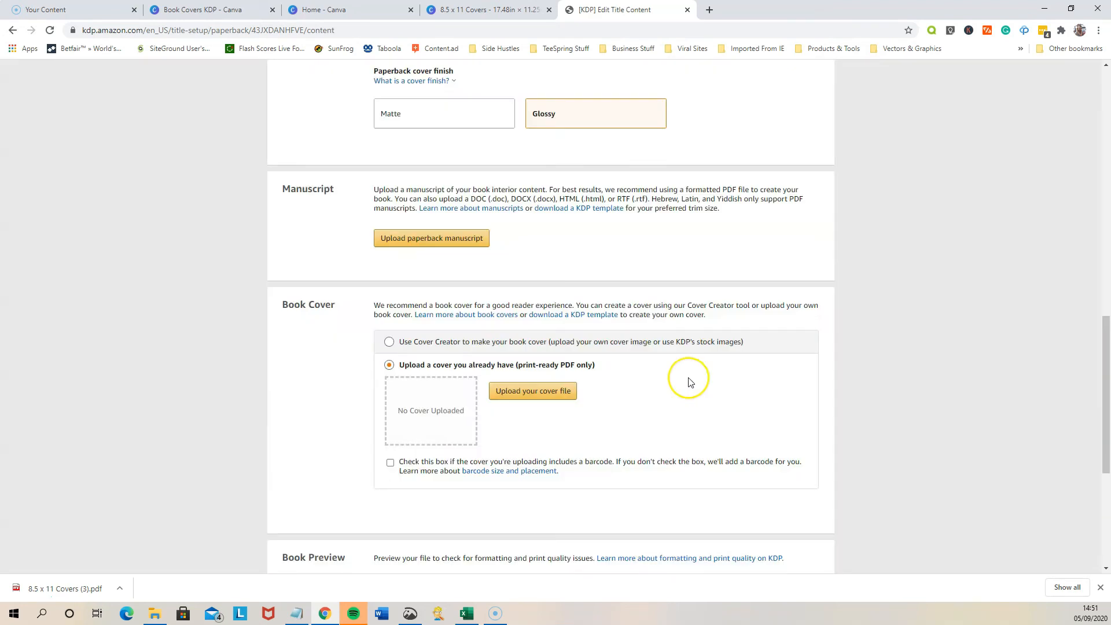
Preview the book's cover and first interior pages in the Print Previewer and approve the proof
scroll(689, 382, down, 4)
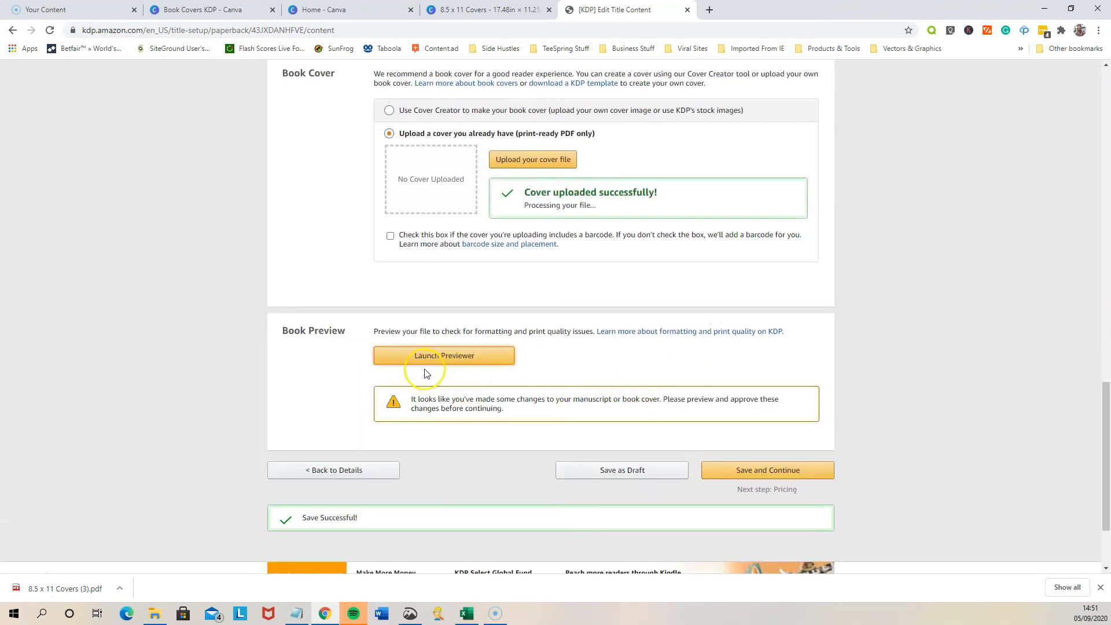
click(435, 355)
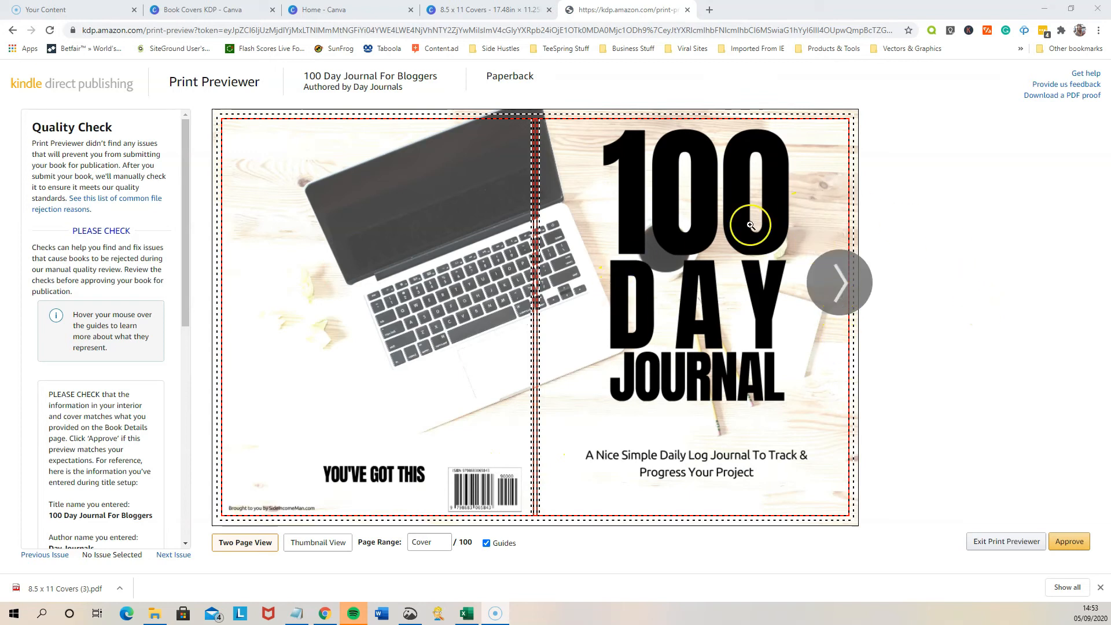
click(846, 283)
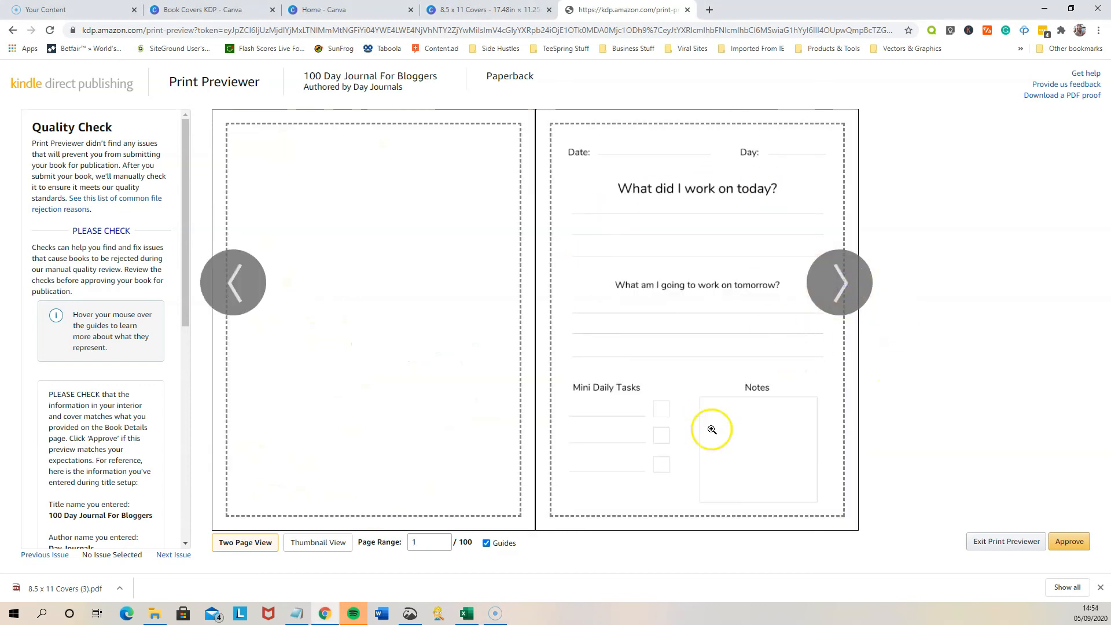
click(838, 282)
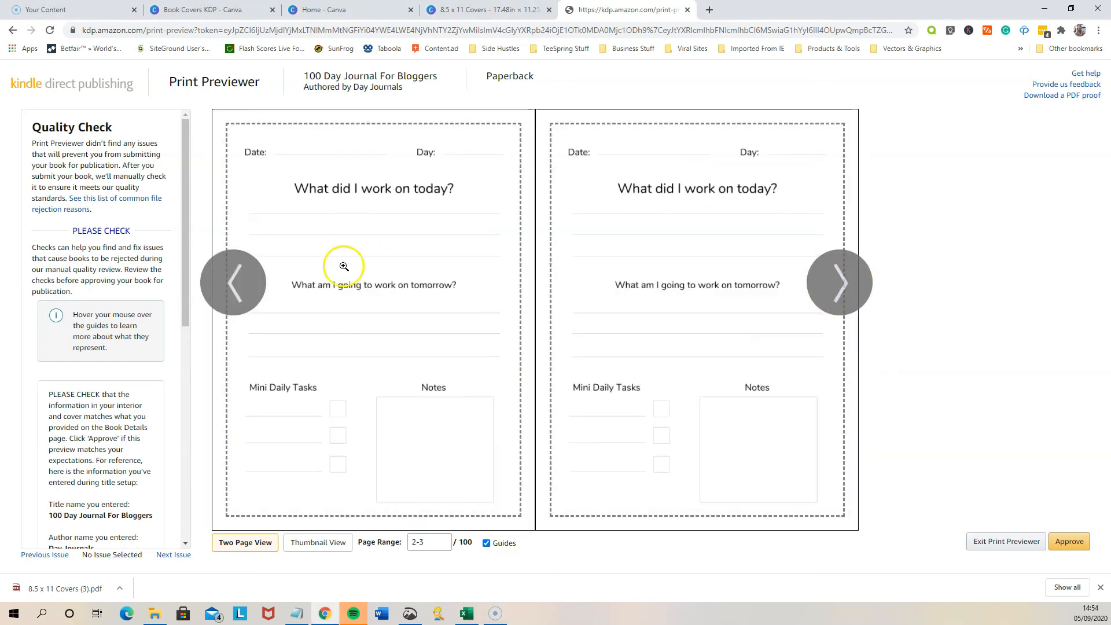
click(840, 286)
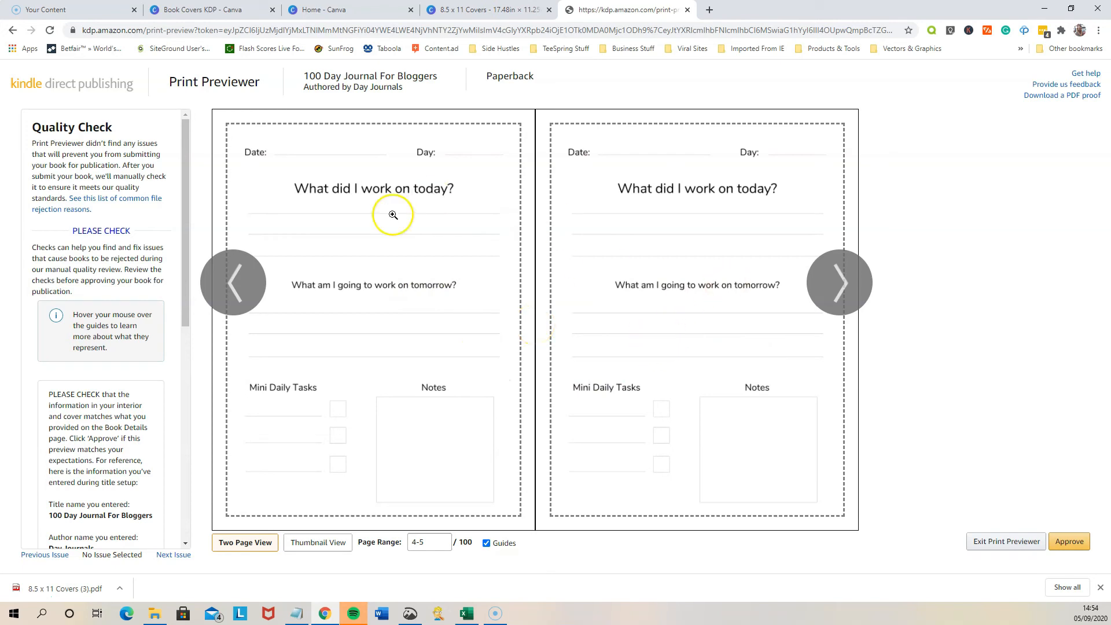
click(261, 300)
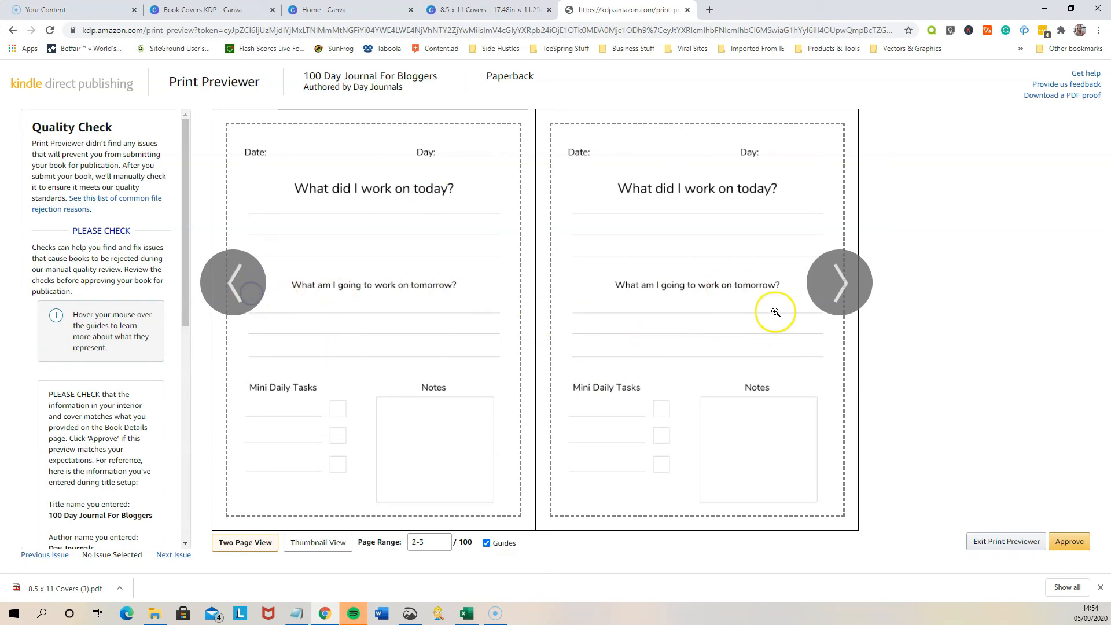
click(1071, 544)
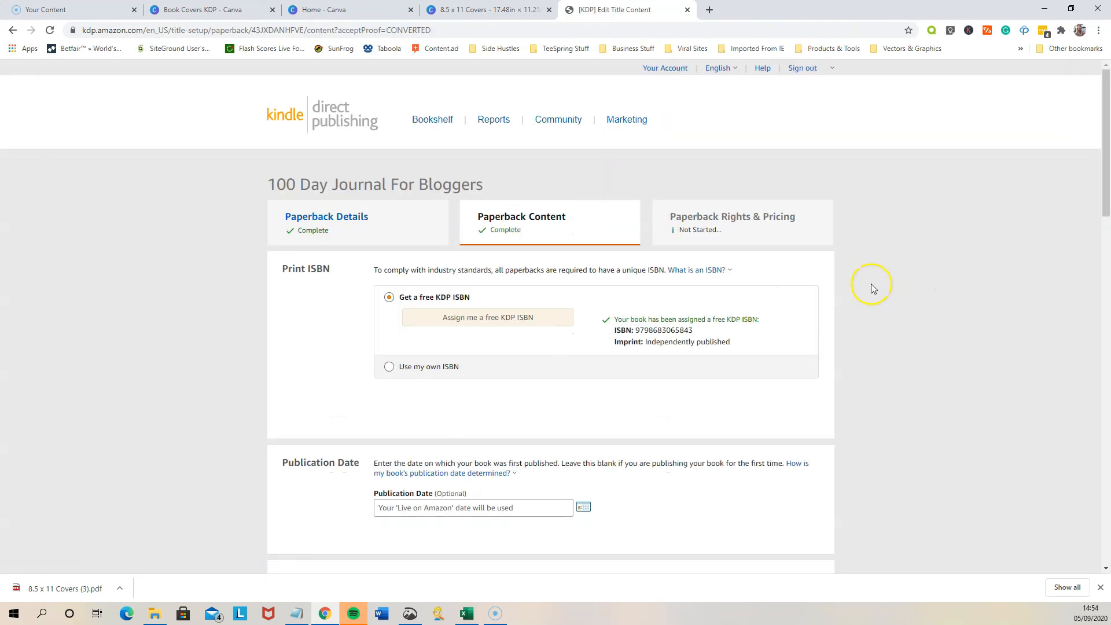
Save the paperback content and continue to the rights and pricing stage
scroll(602, 330, down, 15)
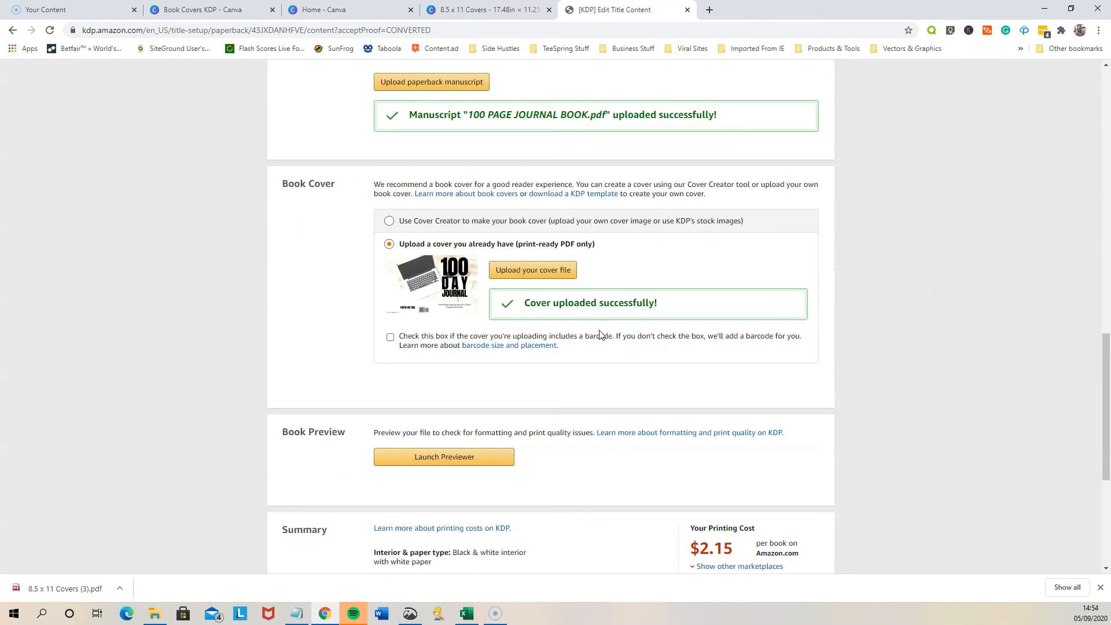
scroll(643, 445, down, 3)
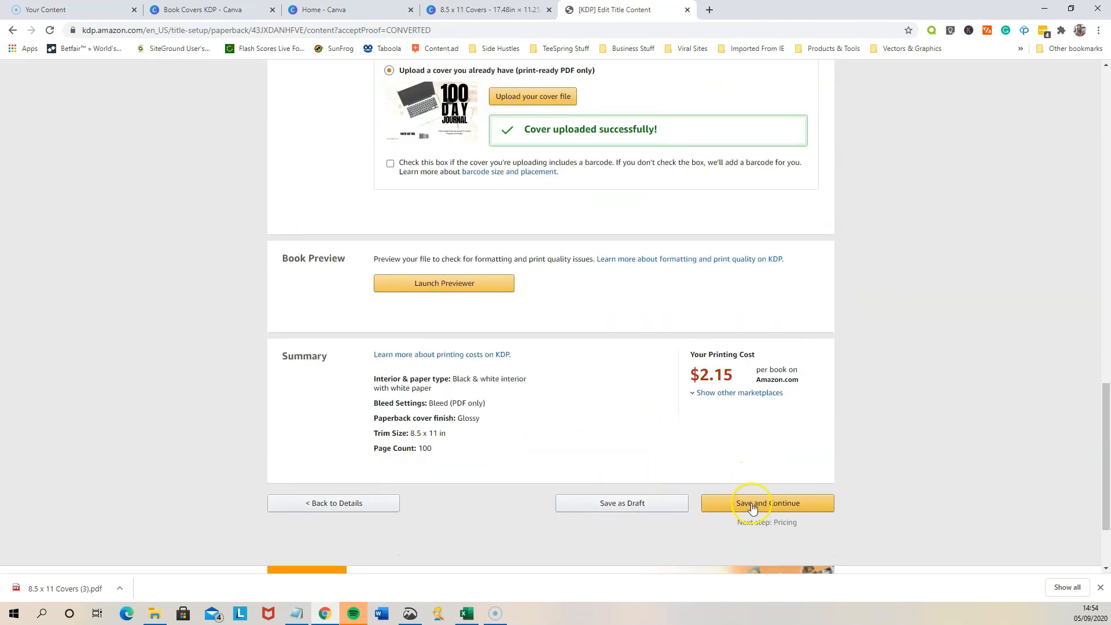
click(752, 508)
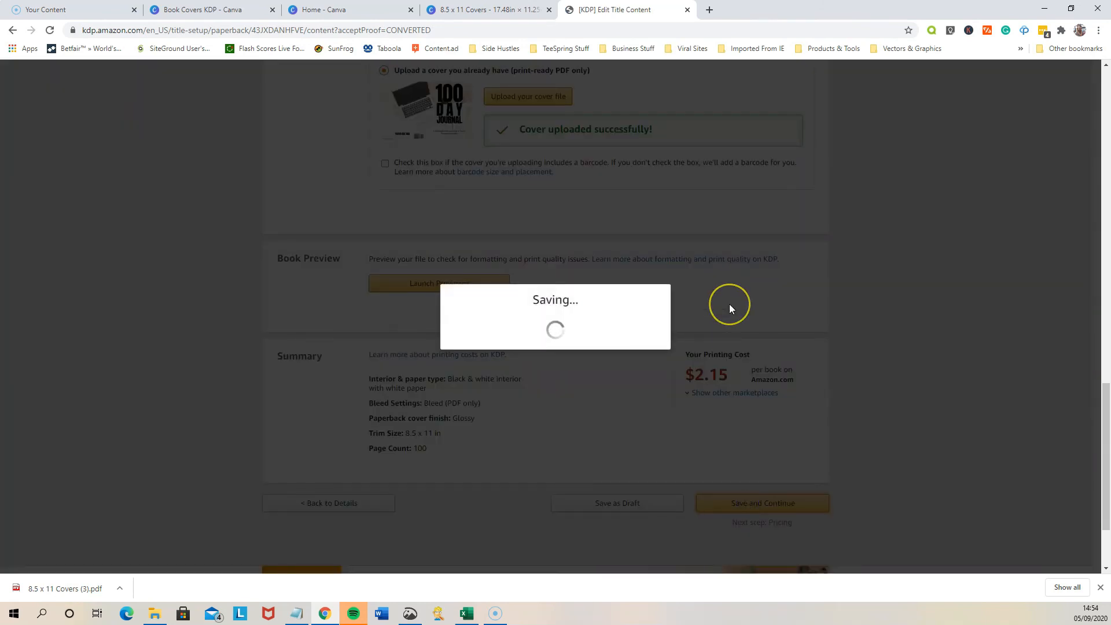
Set the Amazon.com list price to 5.99 USD and enable Expanded Distribution
scroll(639, 404, down, 2)
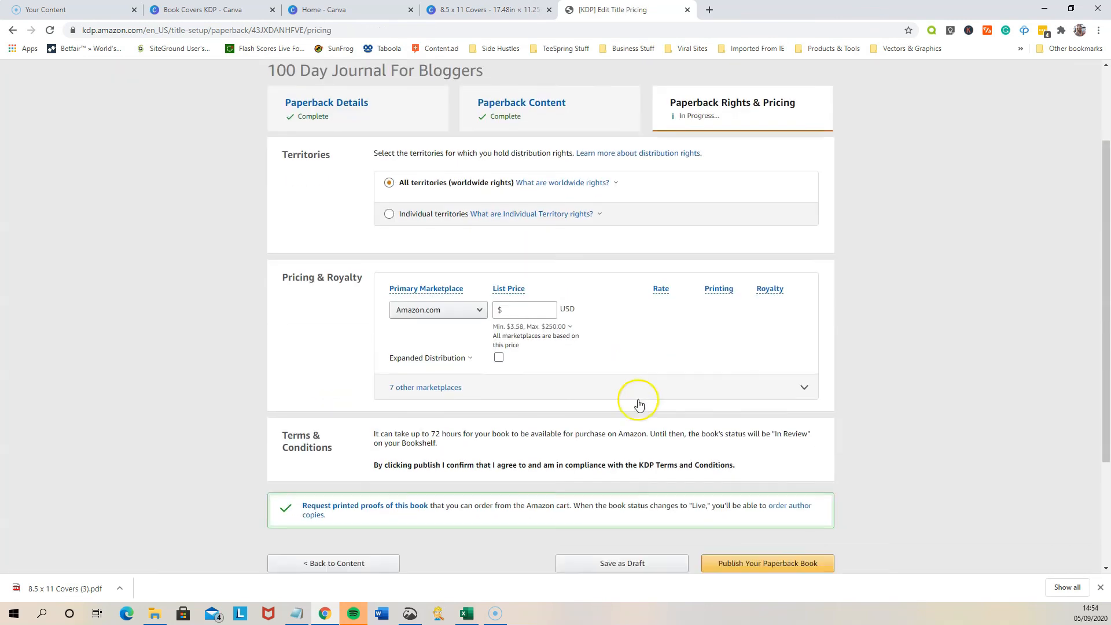
click(525, 310)
text(5.99)
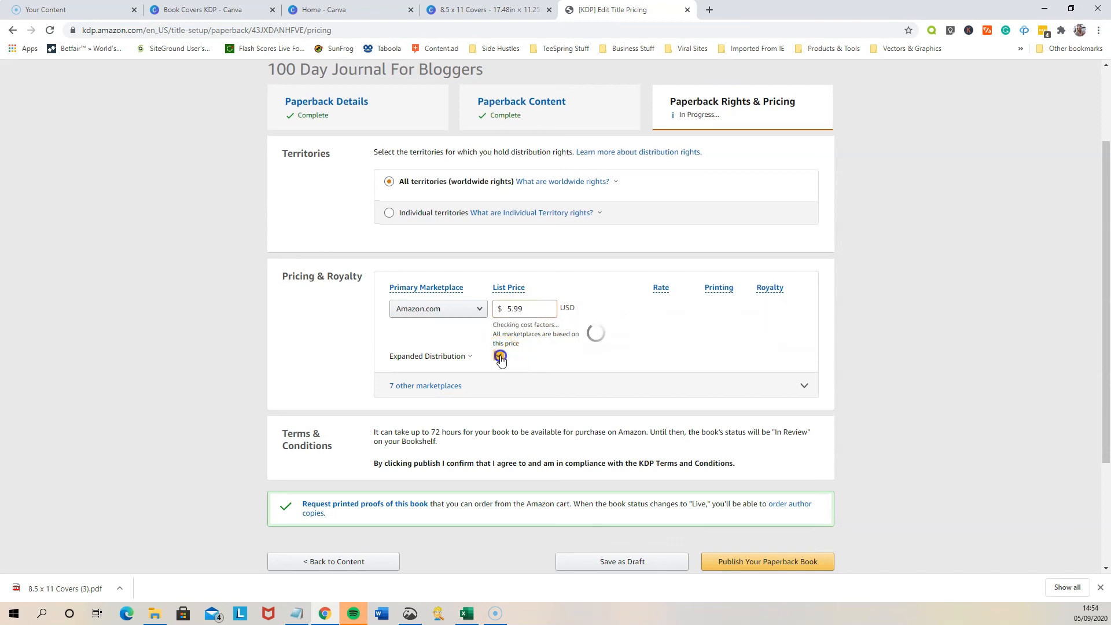
click(497, 356)
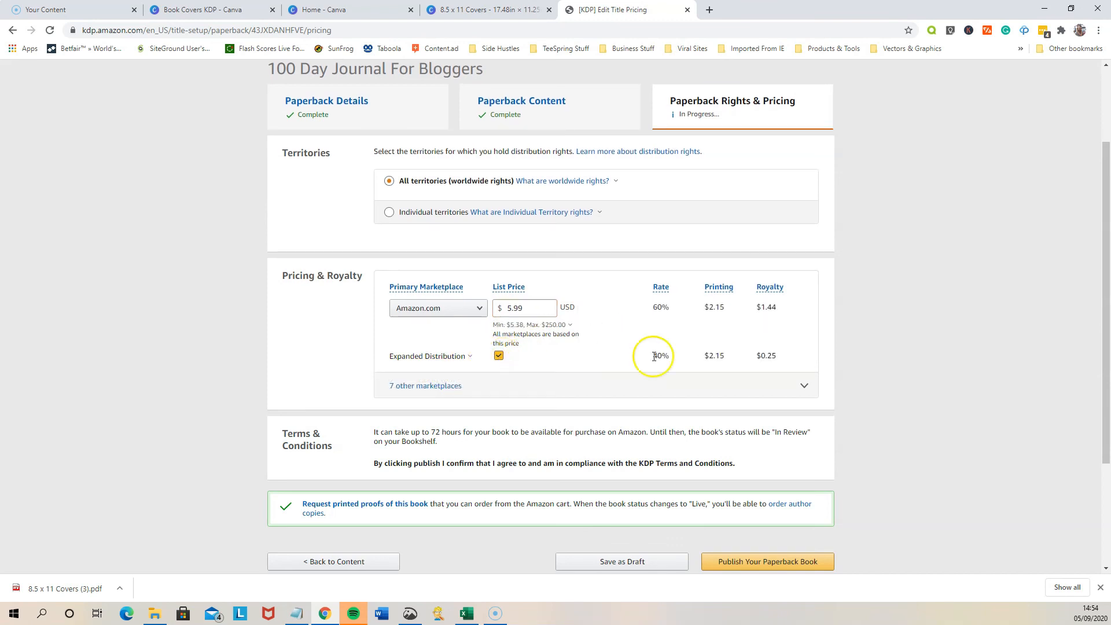
Expand the other marketplaces' prices and set the Amazon.co.uk list price to 4.99 GBP
click(804, 384)
scroll(521, 439, down, 8)
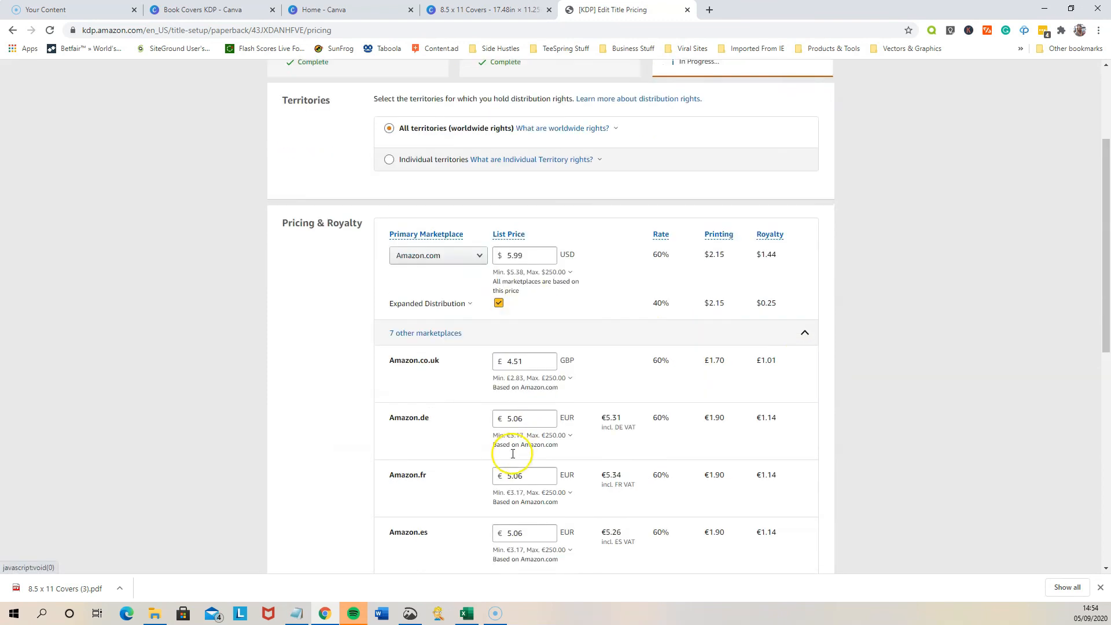
scroll(547, 434, up, 6)
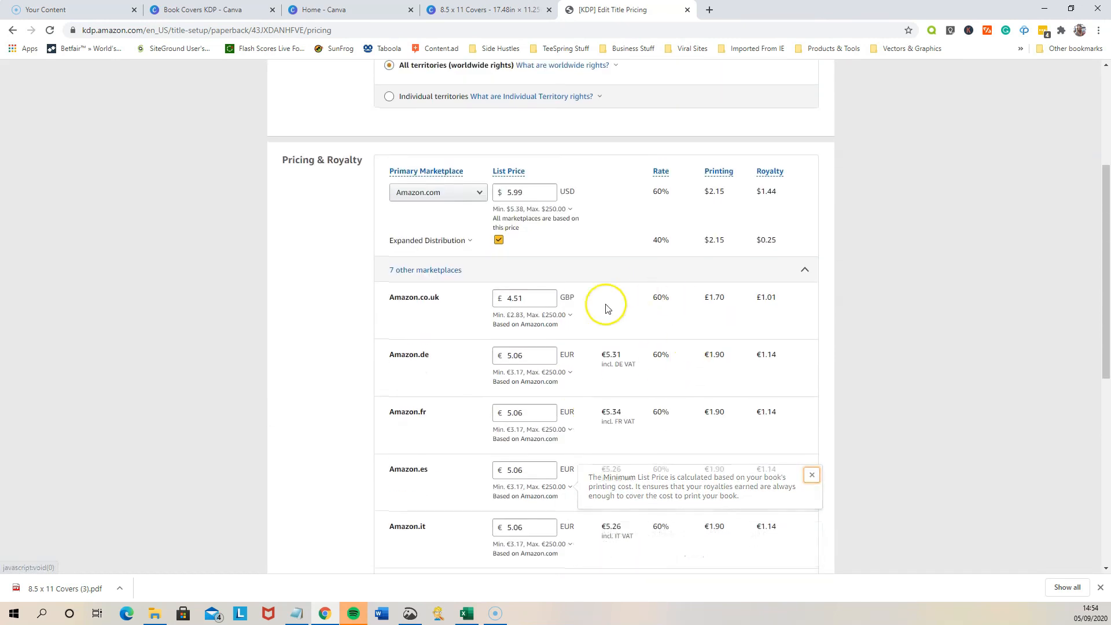
click(532, 299)
drag(531, 299, 504, 301)
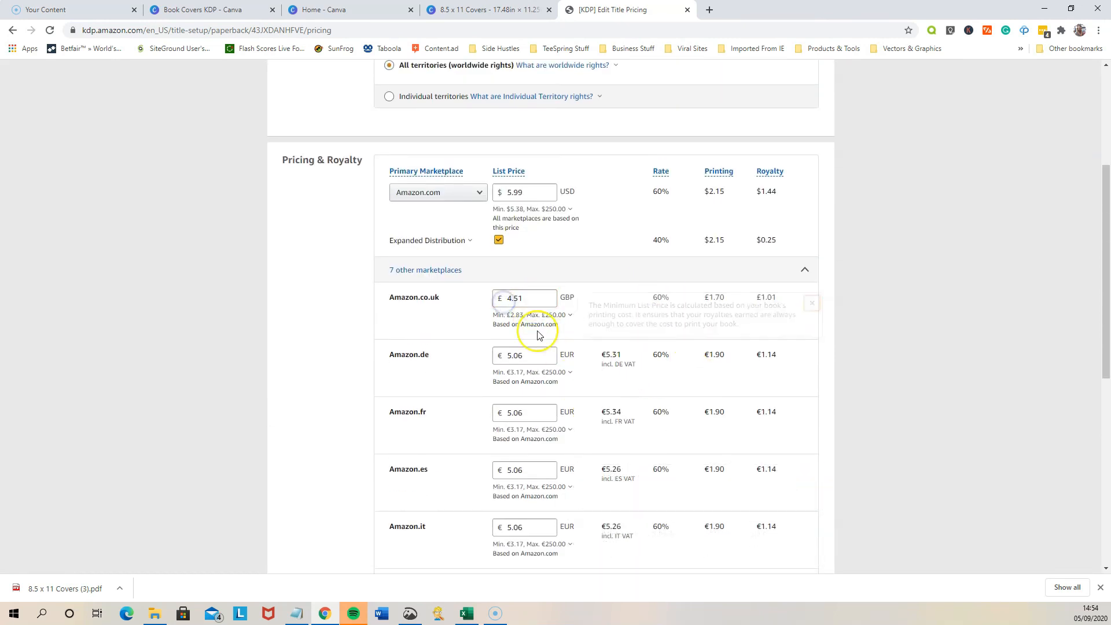
double_click(536, 298)
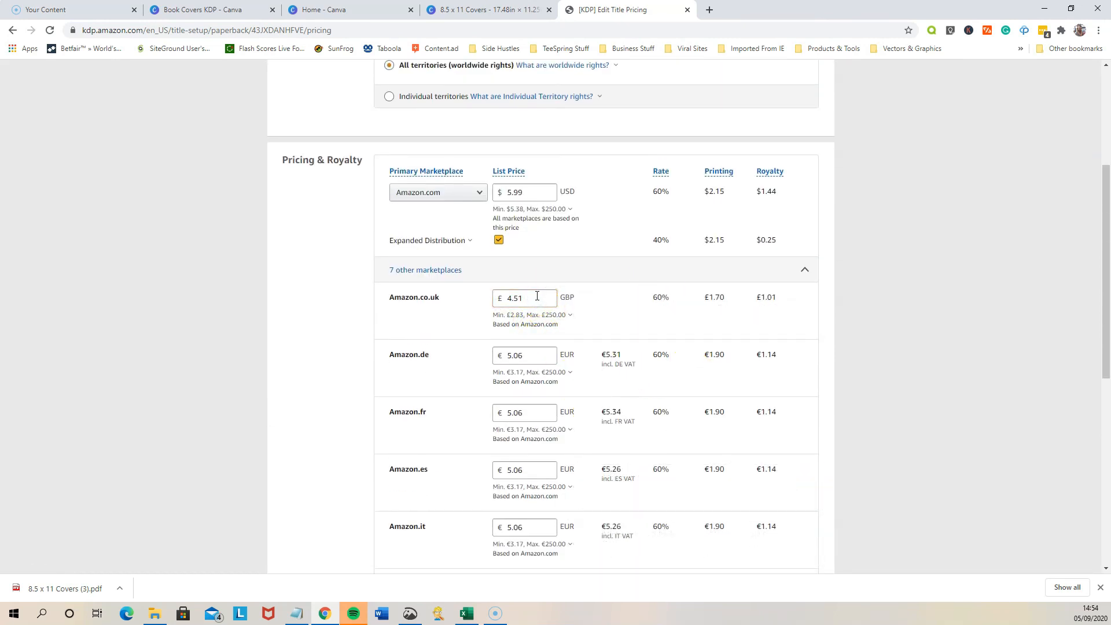
click(537, 295)
key(BackSpace)
key(BackSpace)
key(BackSpace)
click(843, 342)
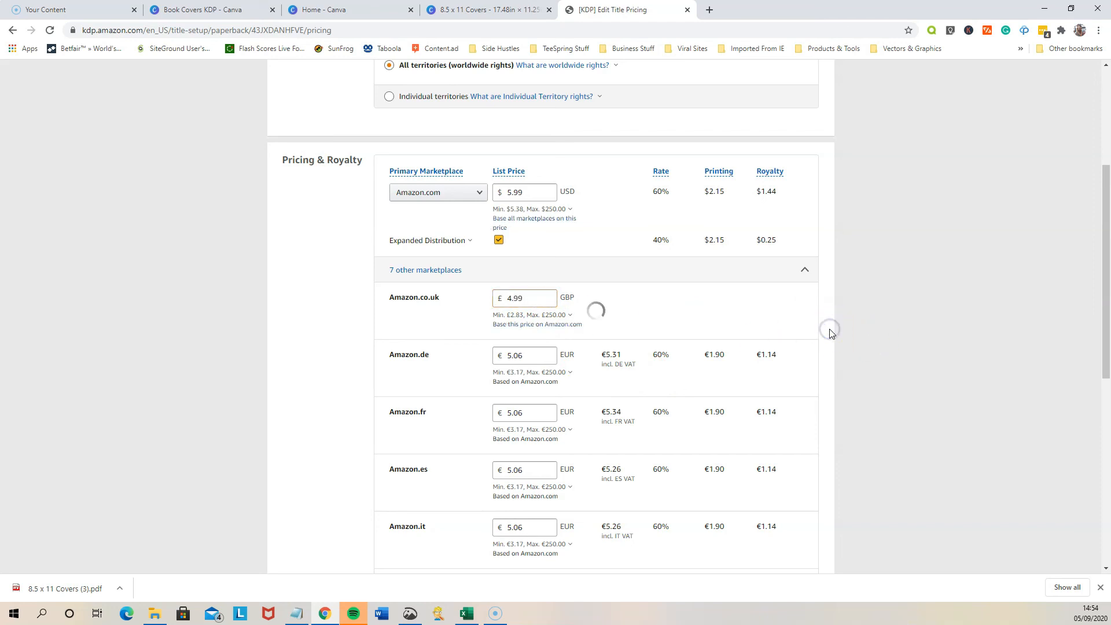
click(767, 295)
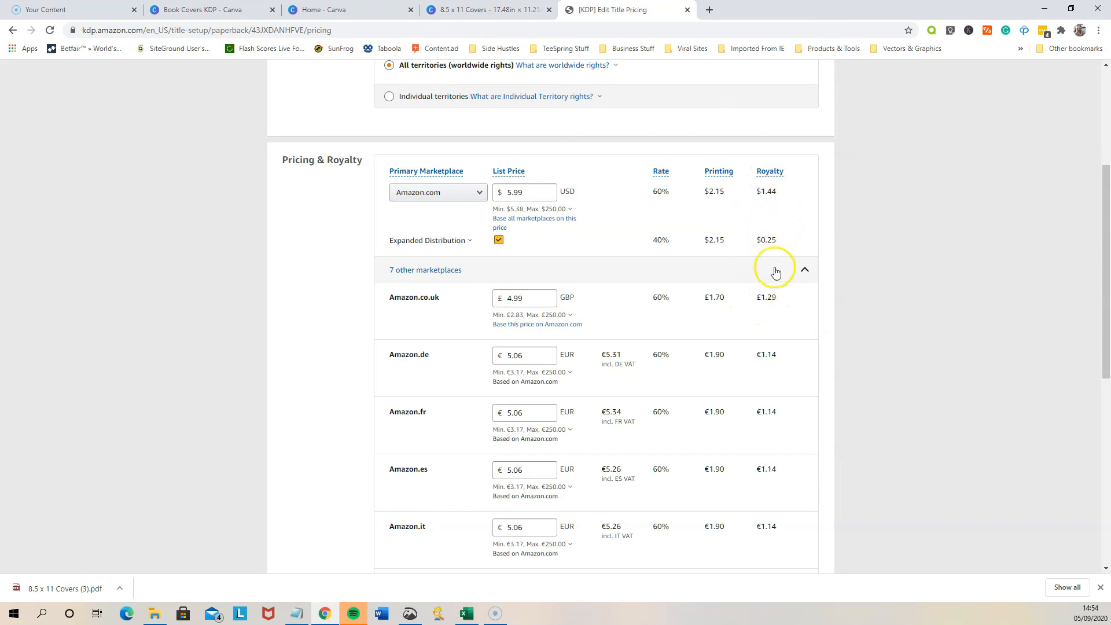
Publish the paperback book with the entered pricing
scroll(760, 395, down, 8)
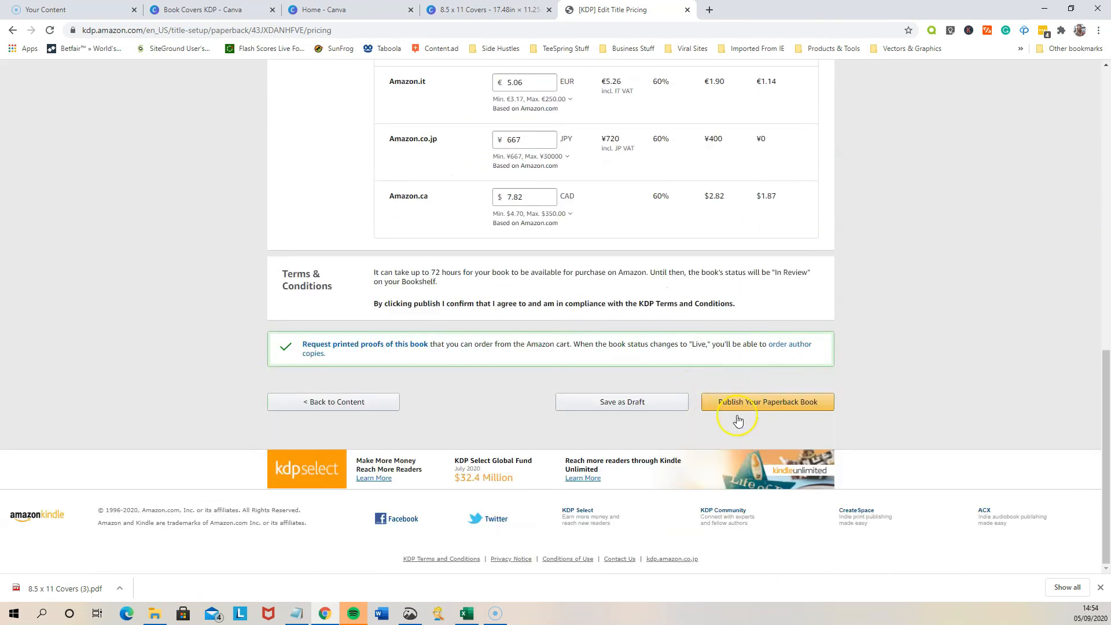
click(756, 404)
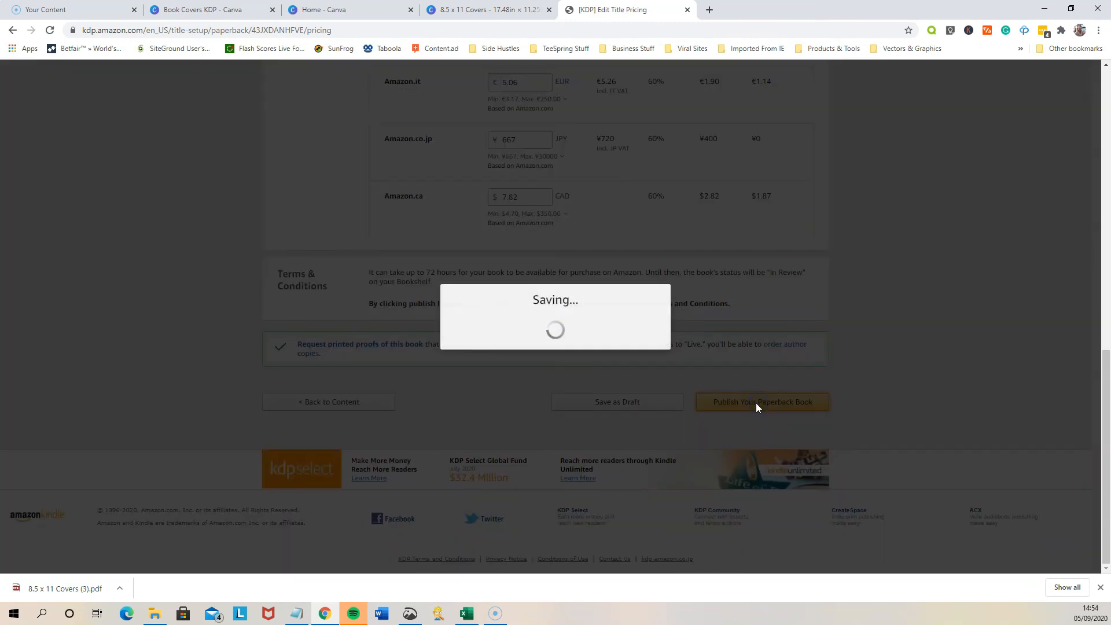